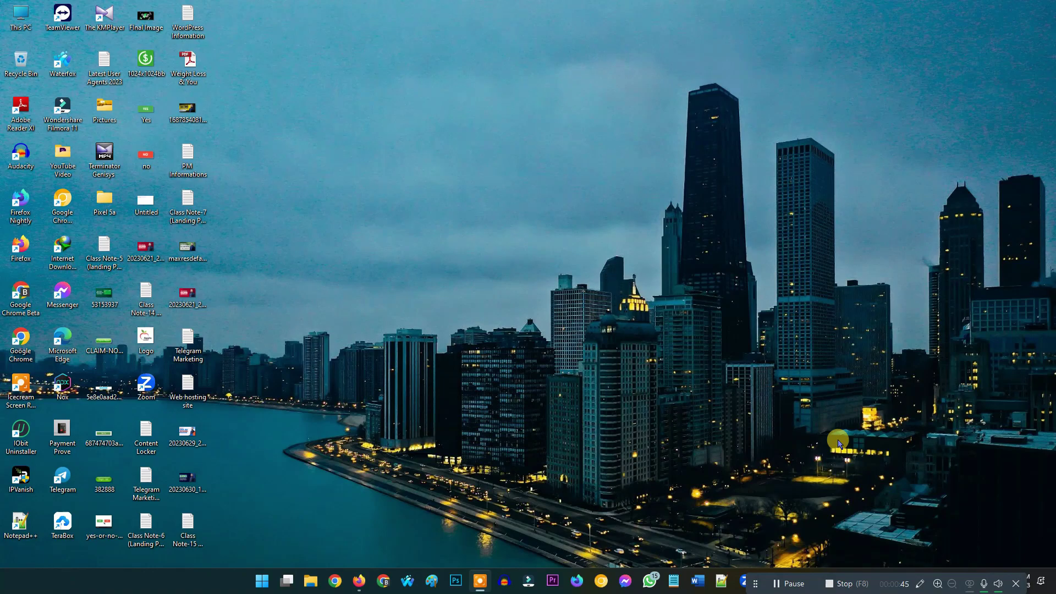
Open Google Chrome and search Google for "What is CPA".
{"action": "left_click", "coordinate": [335, 581]}
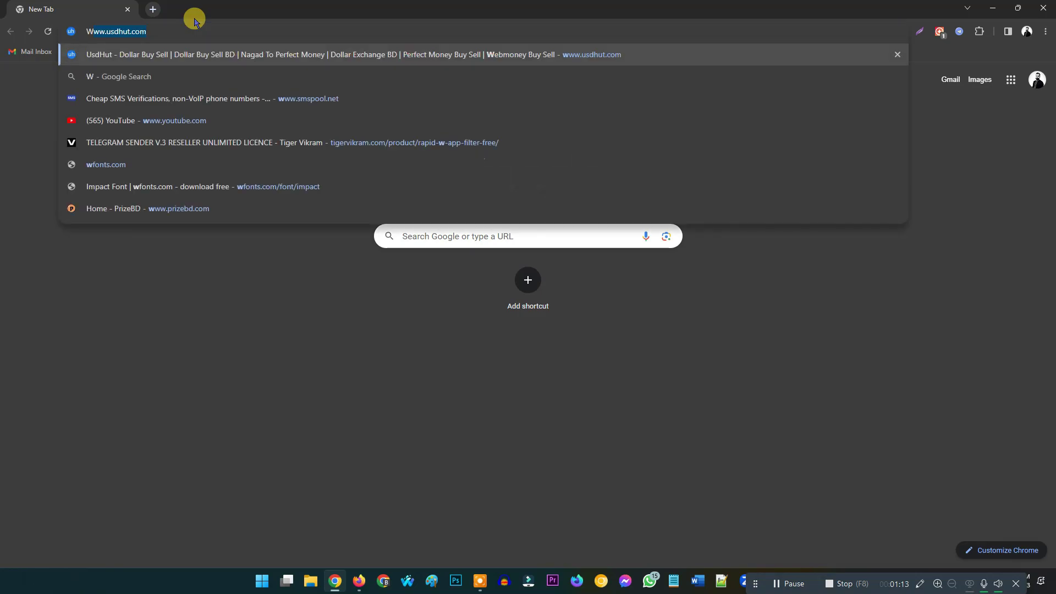
{"action": "type", "text": "What is CPA"}
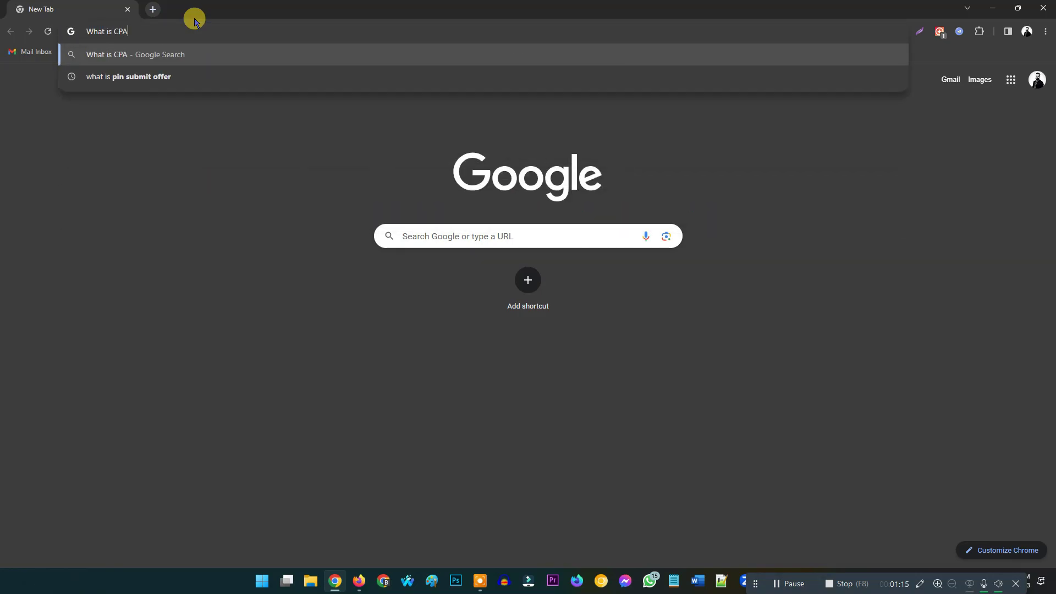
{"action": "key", "text": "Return"}
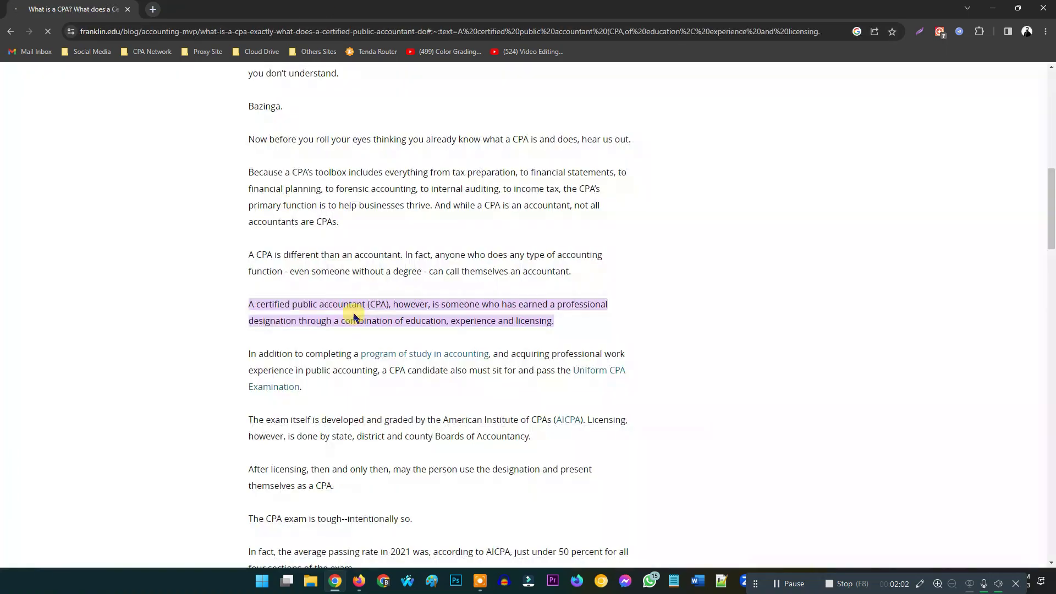
Read through the Franklin University article on what a Certified Public Accountant does.
{"action": "scroll", "coordinate": [370, 313], "scroll_direction": "down", "scroll_amount": 2}
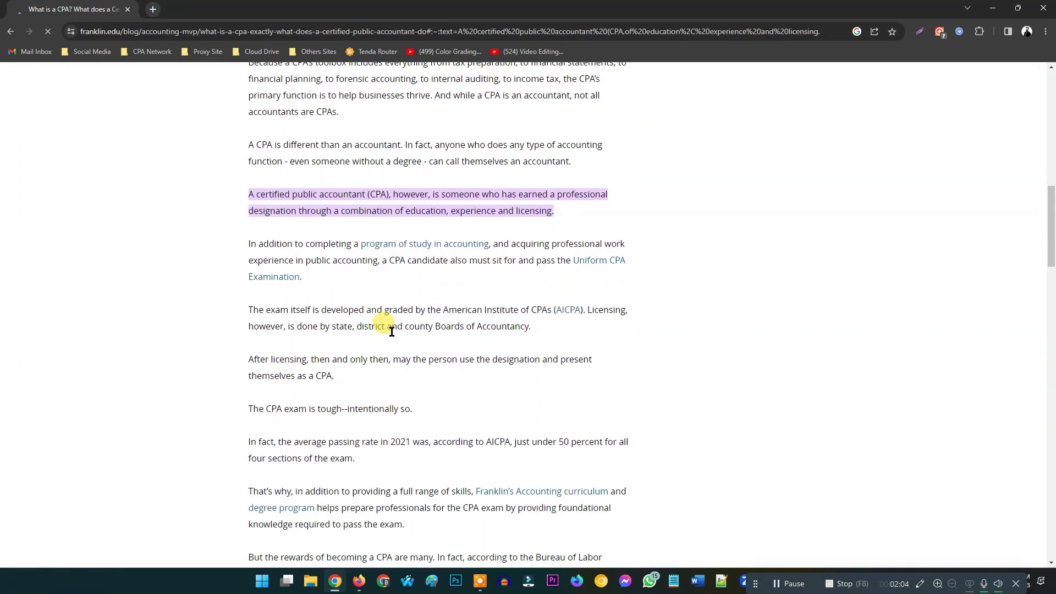
{"action": "scroll", "coordinate": [380, 346], "scroll_direction": "down", "scroll_amount": 2}
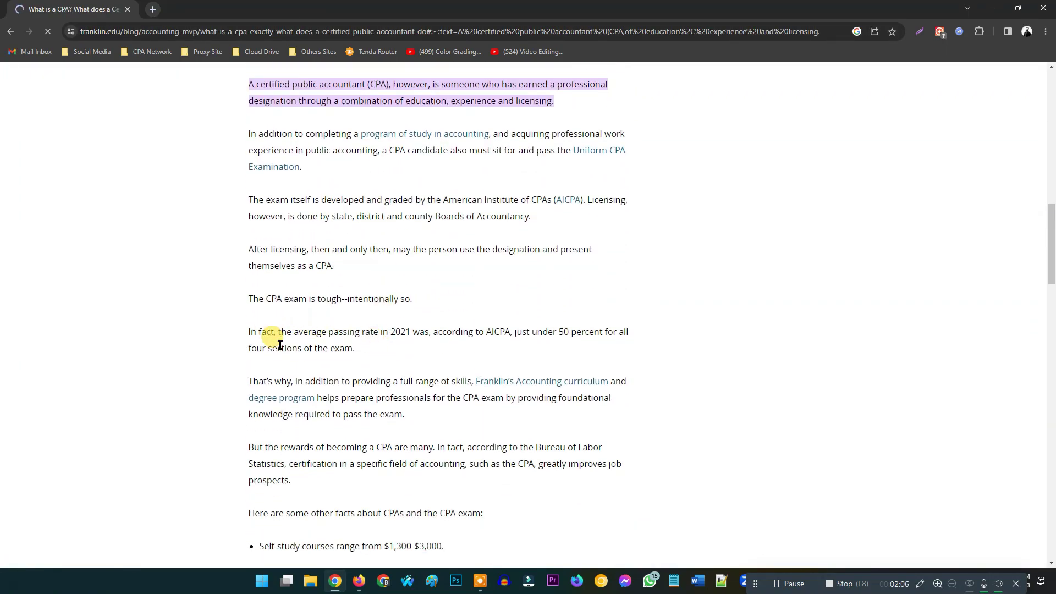
{"action": "scroll", "coordinate": [348, 349], "scroll_direction": "down", "scroll_amount": 3}
{"action": "scroll", "coordinate": [401, 350], "scroll_direction": "up", "scroll_amount": 7}
{"action": "scroll", "coordinate": [402, 345], "scroll_direction": "up", "scroll_amount": 9}
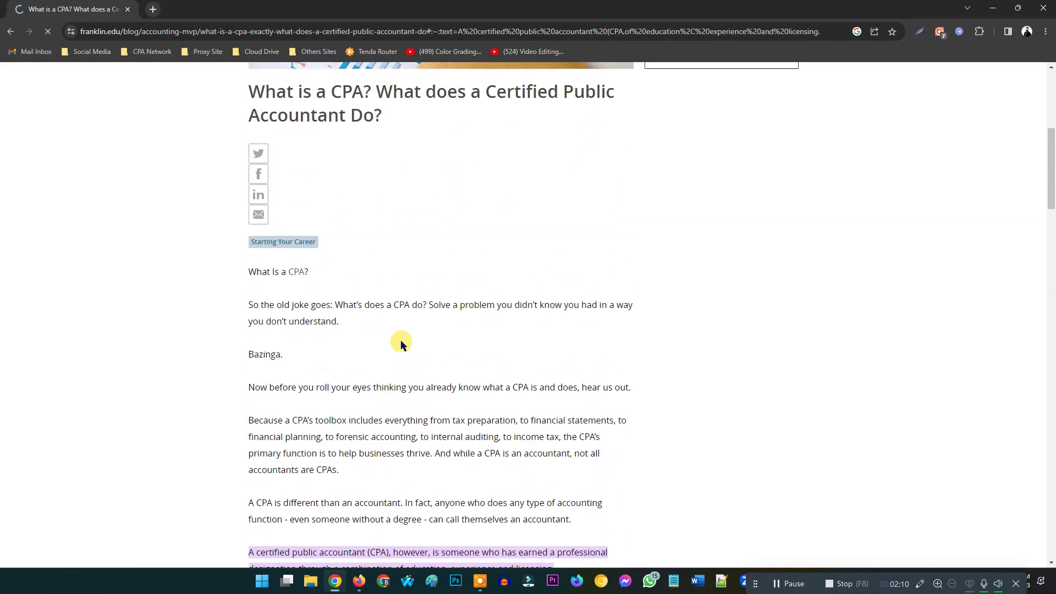
{"action": "scroll", "coordinate": [480, 253], "scroll_direction": "up", "scroll_amount": 1}
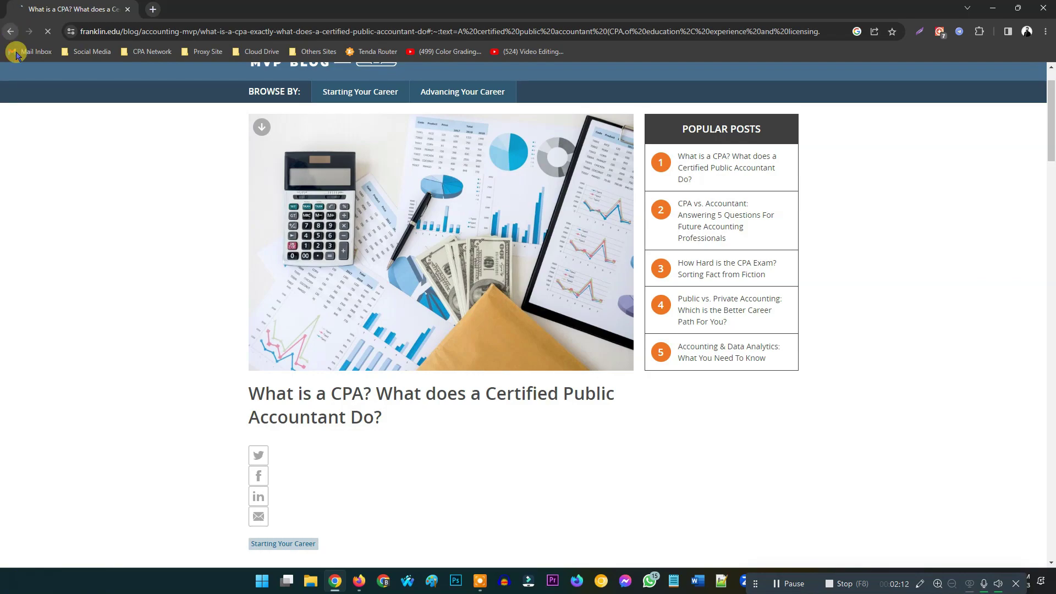
{"action": "scroll", "coordinate": [378, 334], "scroll_direction": "down", "scroll_amount": 3}
Return to the Google results and open YourDictionary's CPA definition.
{"action": "key", "text": "alt+Left"}
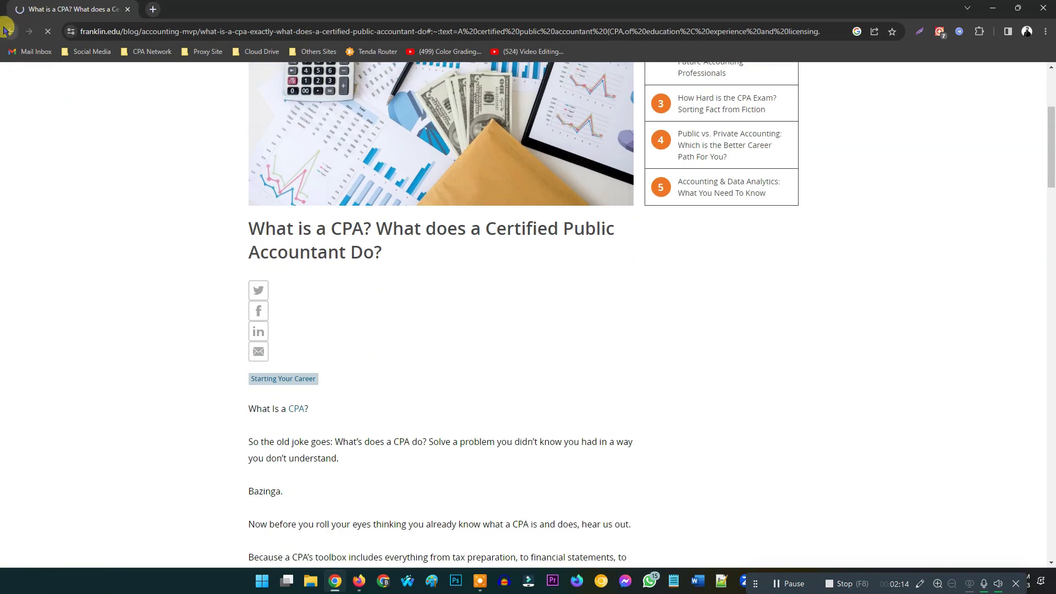
{"action": "scroll", "coordinate": [242, 358], "scroll_direction": "down", "scroll_amount": 3}
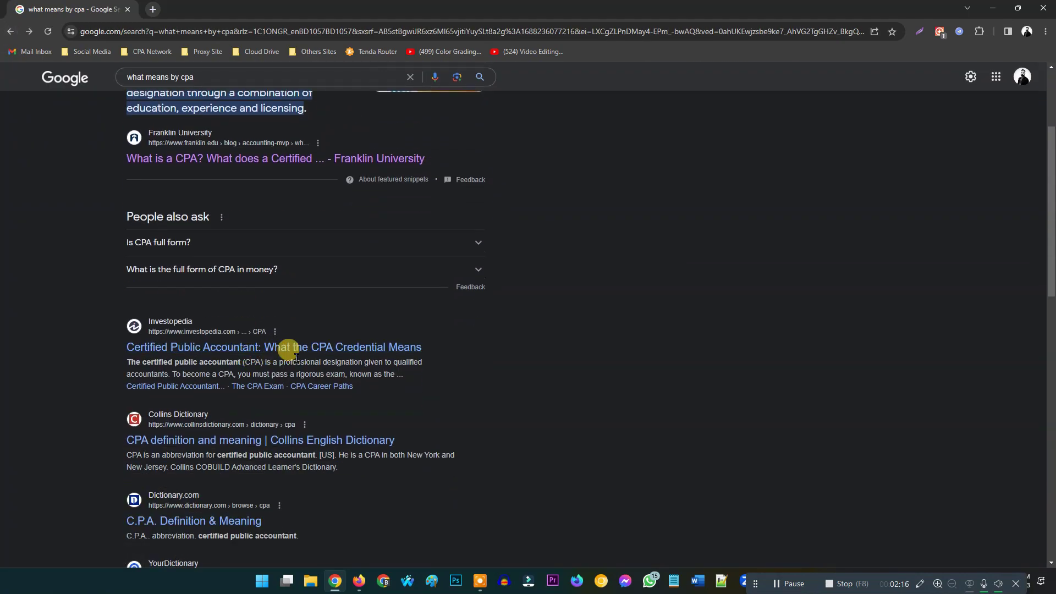
{"action": "scroll", "coordinate": [245, 407], "scroll_direction": "down", "scroll_amount": 1}
{"action": "scroll", "coordinate": [220, 476], "scroll_direction": "down", "scroll_amount": 1}
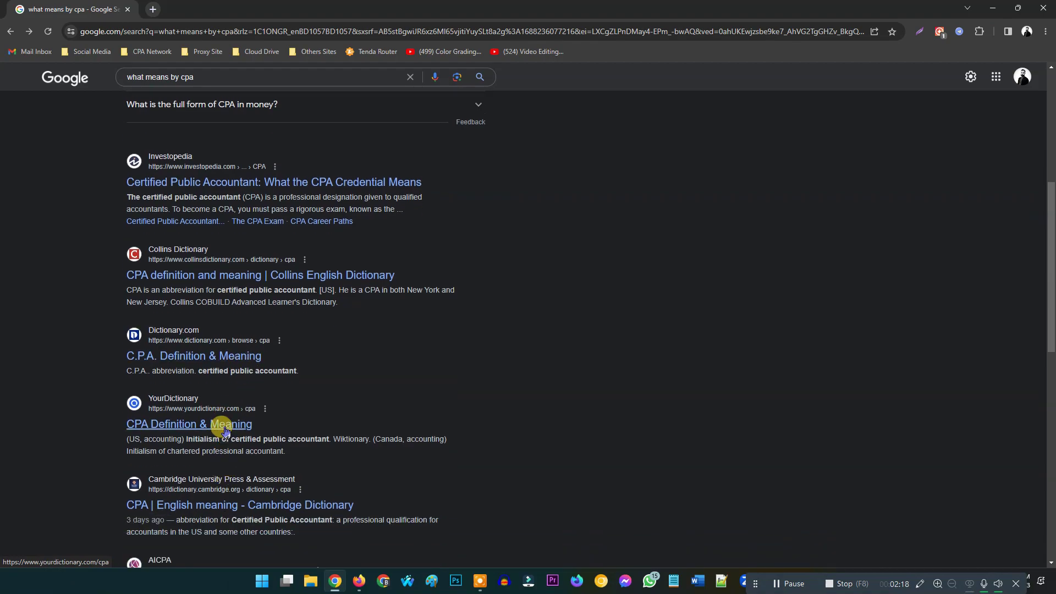
{"action": "left_click", "coordinate": [218, 427]}
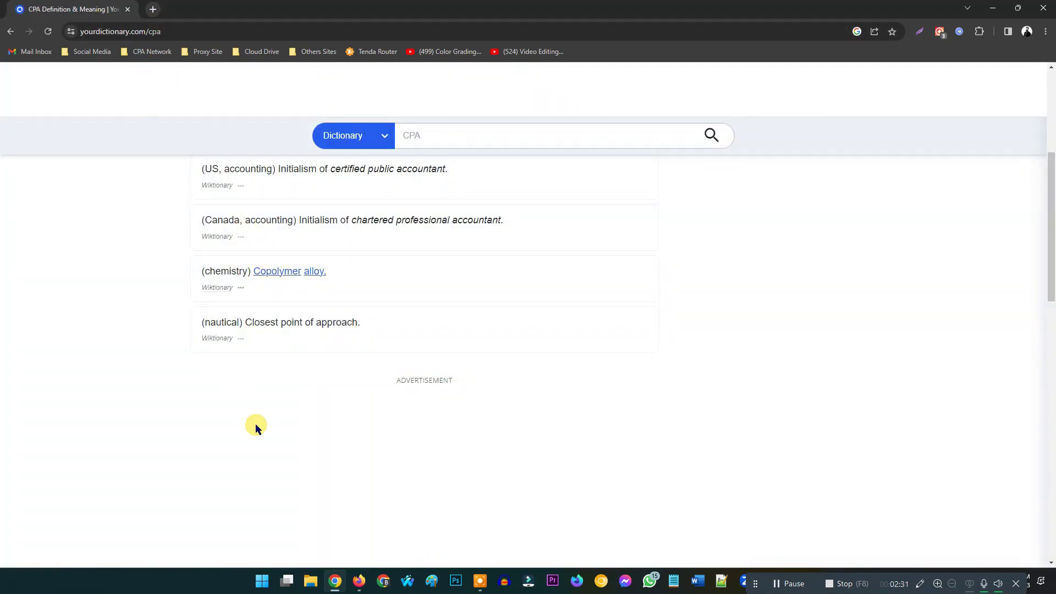
{"action": "left_click", "coordinate": [360, 581]}
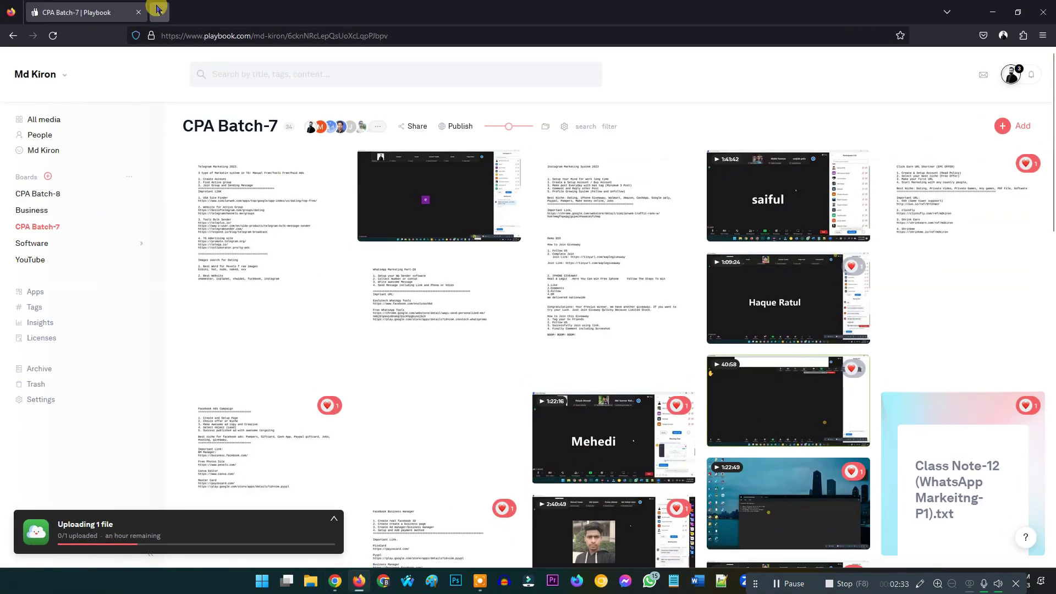
{"action": "left_click", "coordinate": [157, 11]}
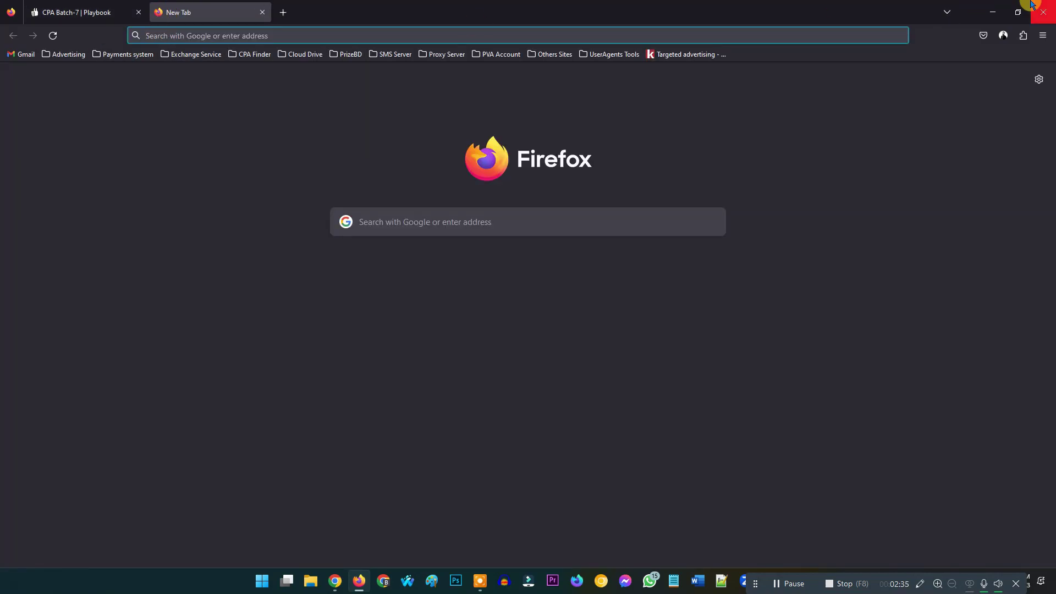
{"action": "left_click", "coordinate": [993, 11]}
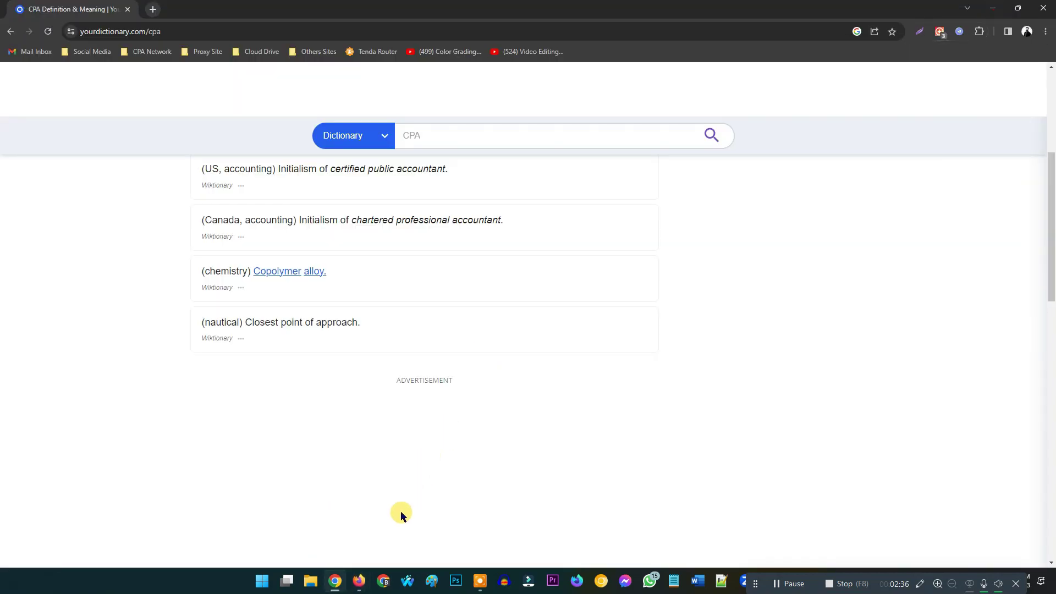
Open the bookmarked Affizer CPA network site in a new tab and go to its login.
{"action": "left_click", "coordinate": [153, 10]}
{"action": "left_click", "coordinate": [149, 51]}
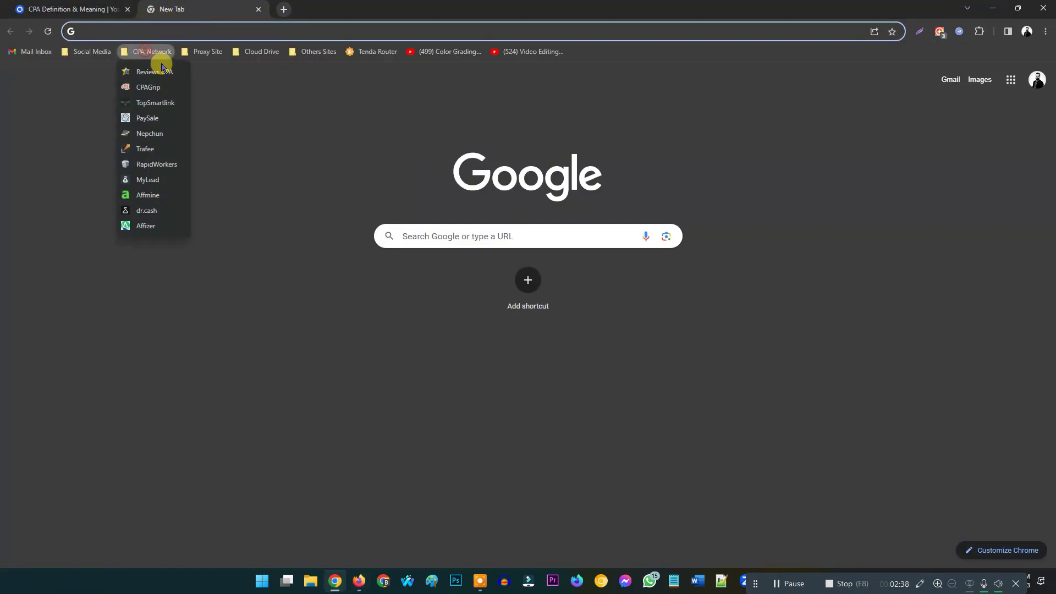
{"action": "left_click", "coordinate": [146, 225]}
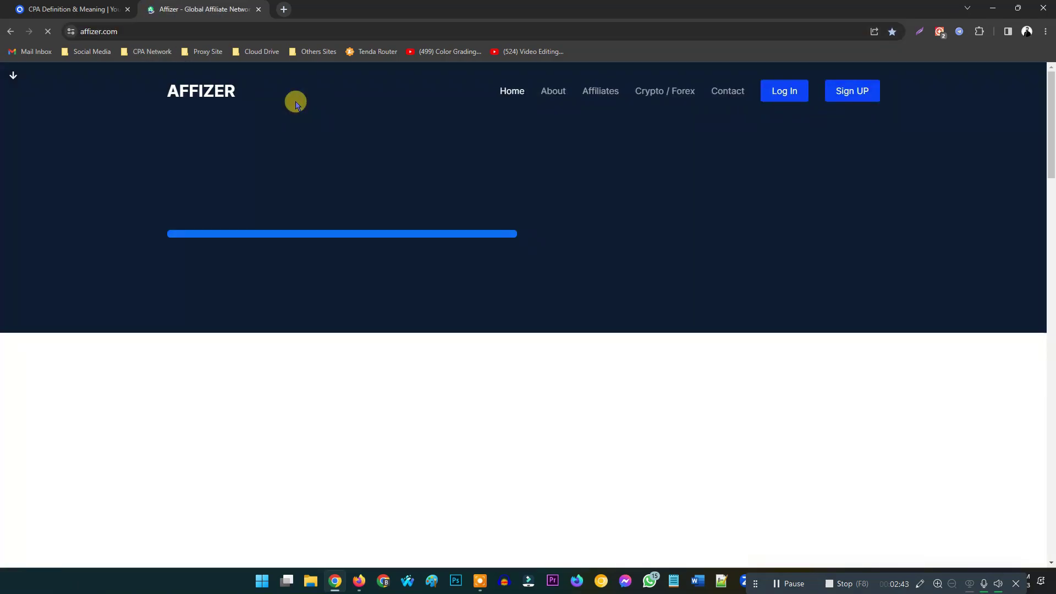
{"action": "left_click", "coordinate": [791, 98]}
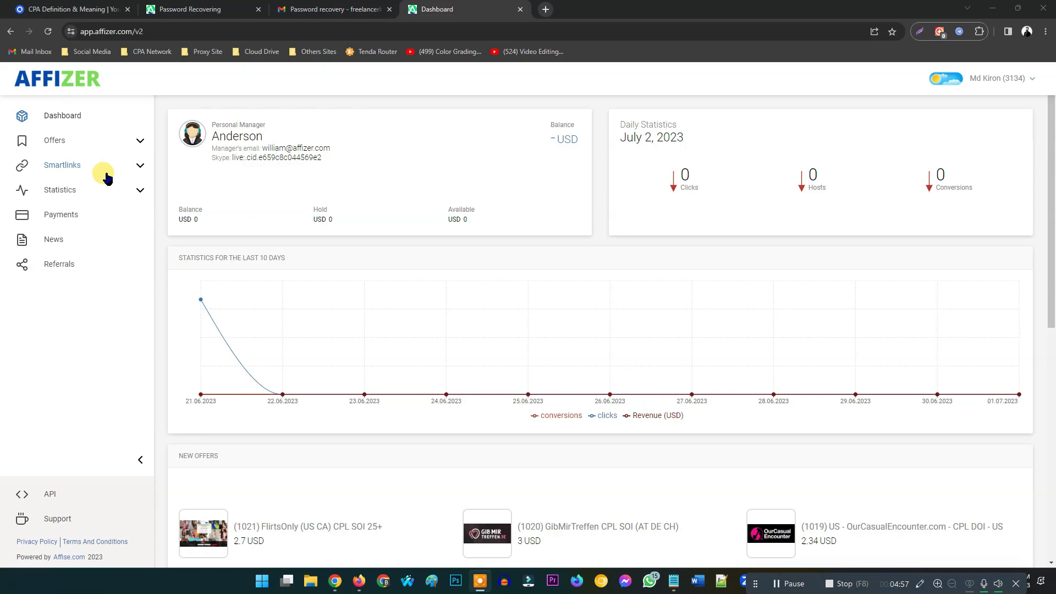
List all Affizer offers and open the link page of the GibMirTreffen CPL SOI (AT DE CH) offer.
{"action": "left_click", "coordinate": [57, 140]}
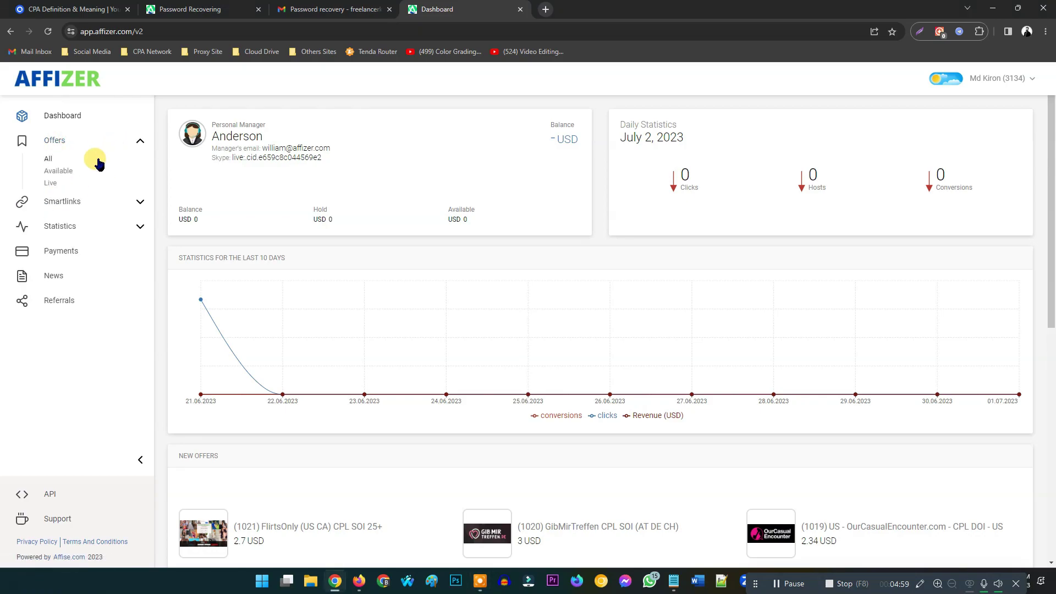
{"action": "left_click", "coordinate": [52, 161]}
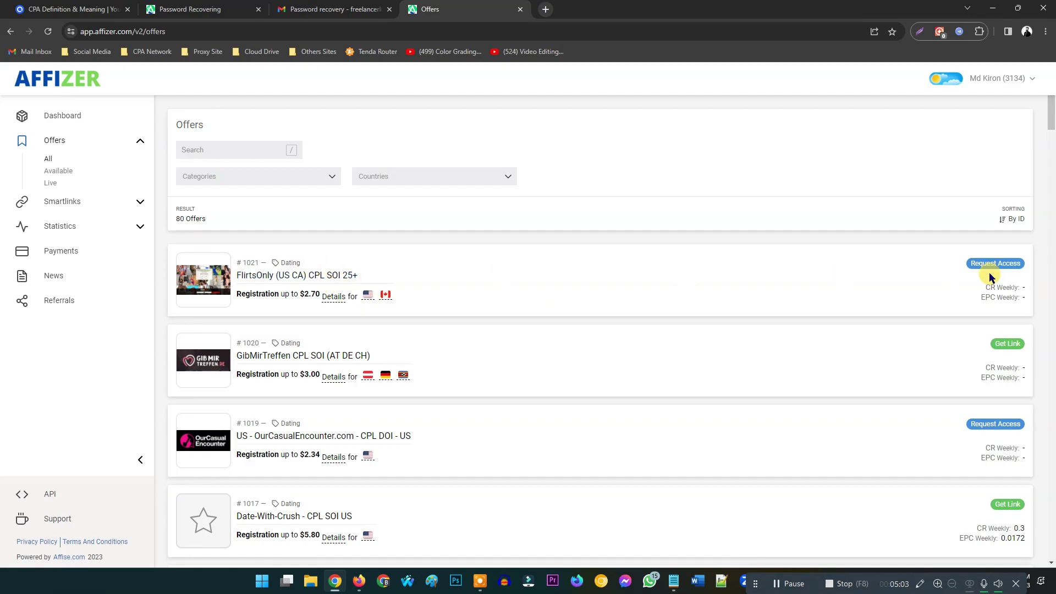
{"action": "left_click", "coordinate": [1008, 344]}
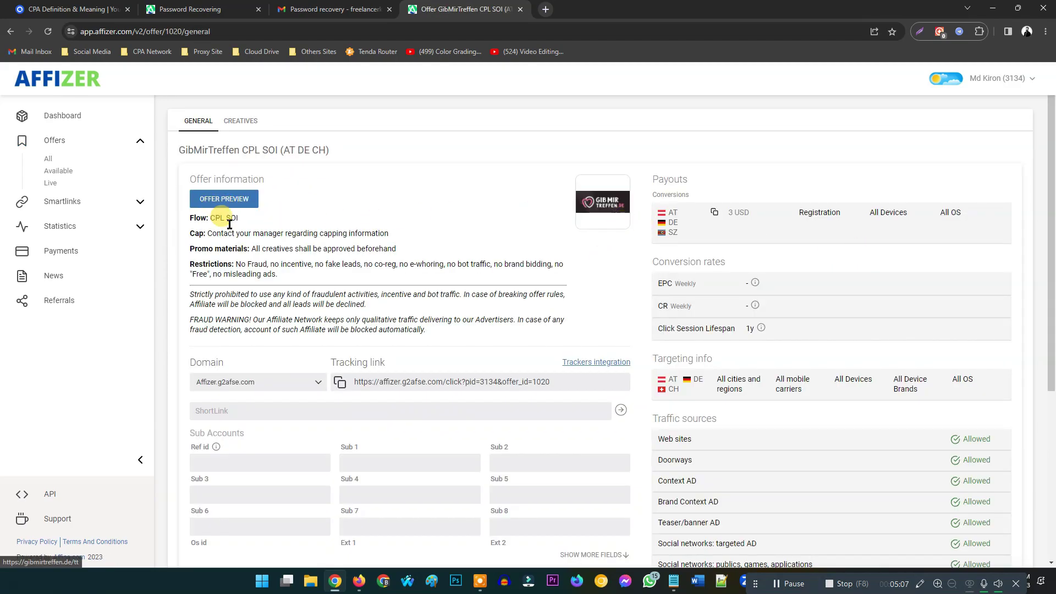
Copy the GibMirTreffen offer's tracking link and paste it into Notepad in place of the existing text.
{"action": "left_click", "coordinate": [340, 381]}
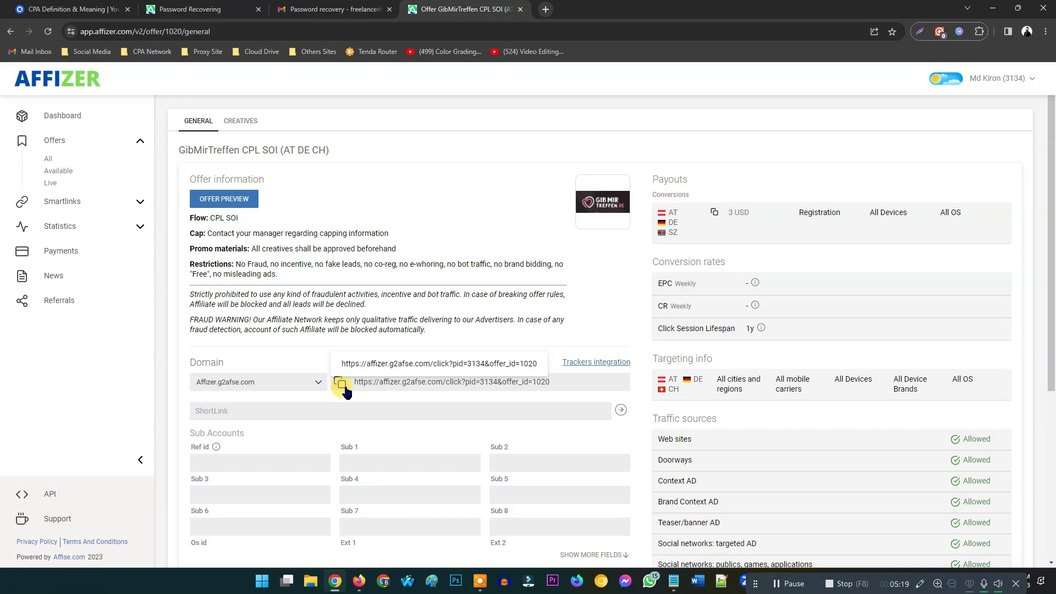
{"action": "left_click", "coordinate": [674, 583]}
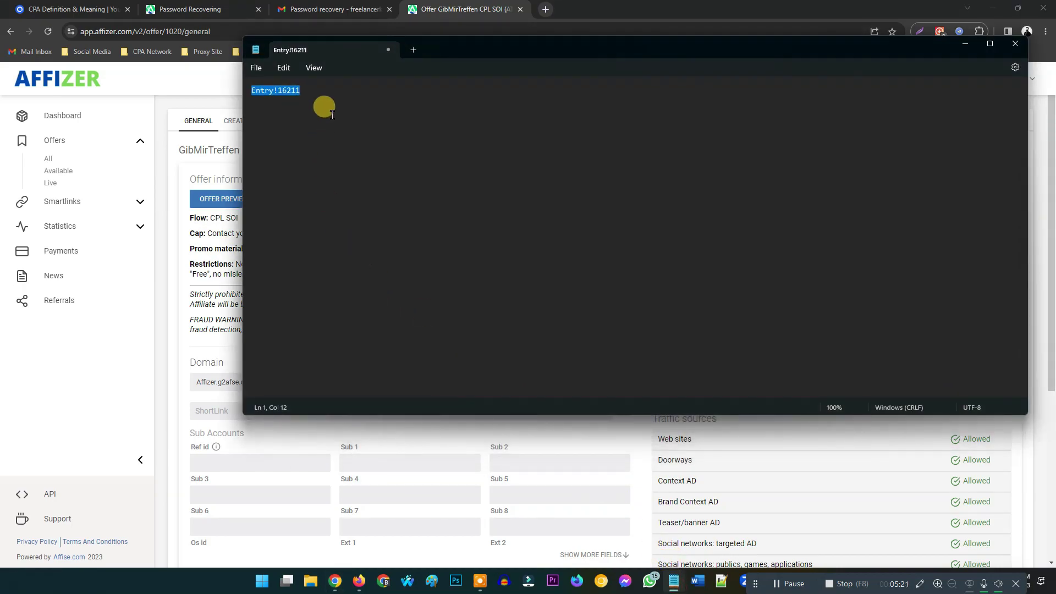
{"action": "key", "text": "BackSpace"}
{"action": "key", "text": "ctrl+v"}
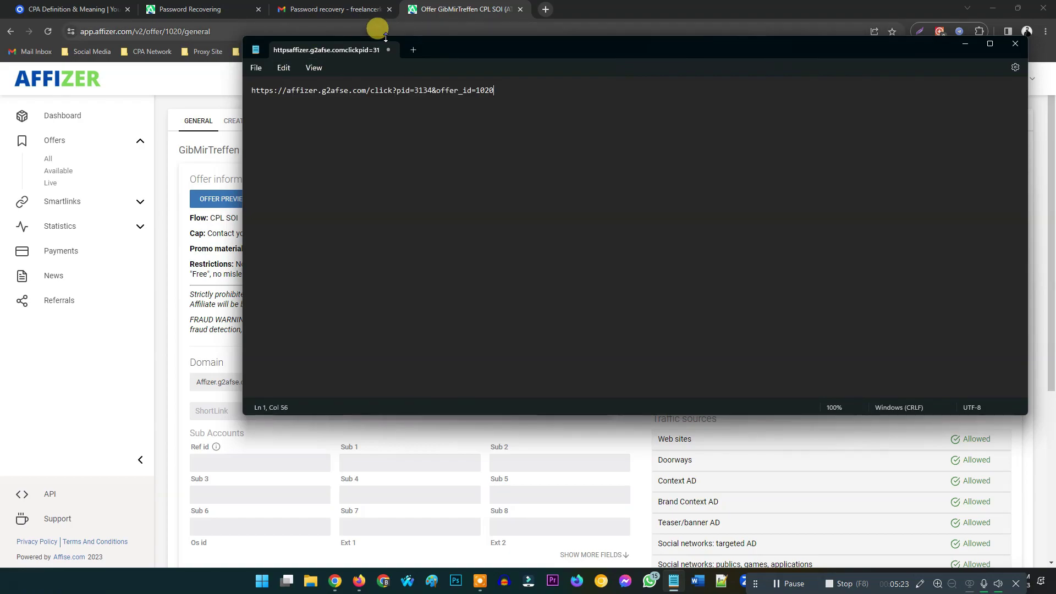
{"action": "left_click_drag", "start_coordinate": [506, 90], "coordinate": [242, 99]}
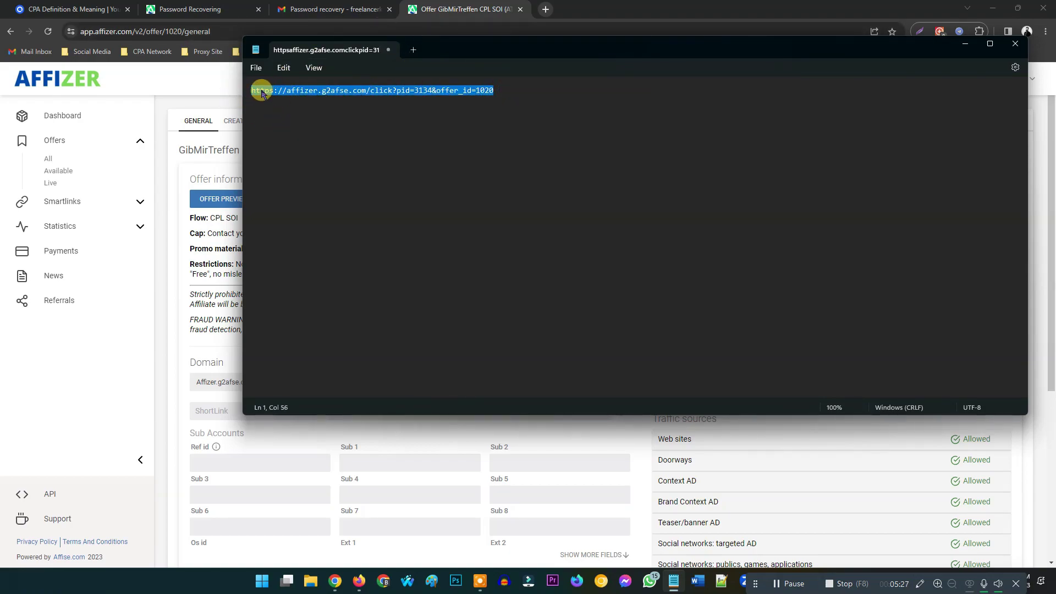
{"action": "left_click_drag", "start_coordinate": [511, 90], "coordinate": [239, 93]}
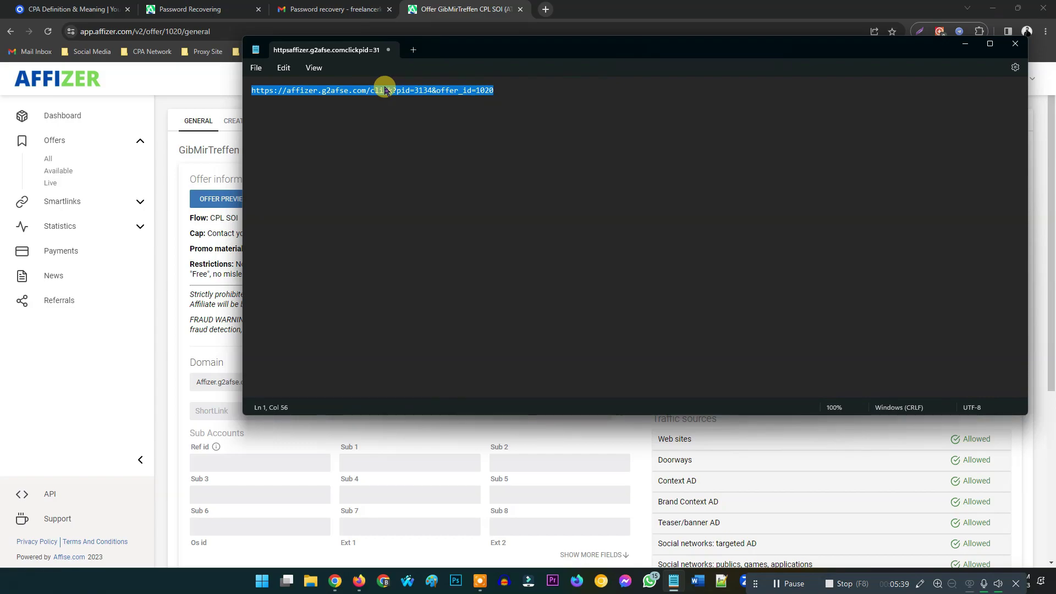
{"action": "left_click", "coordinate": [503, 84]}
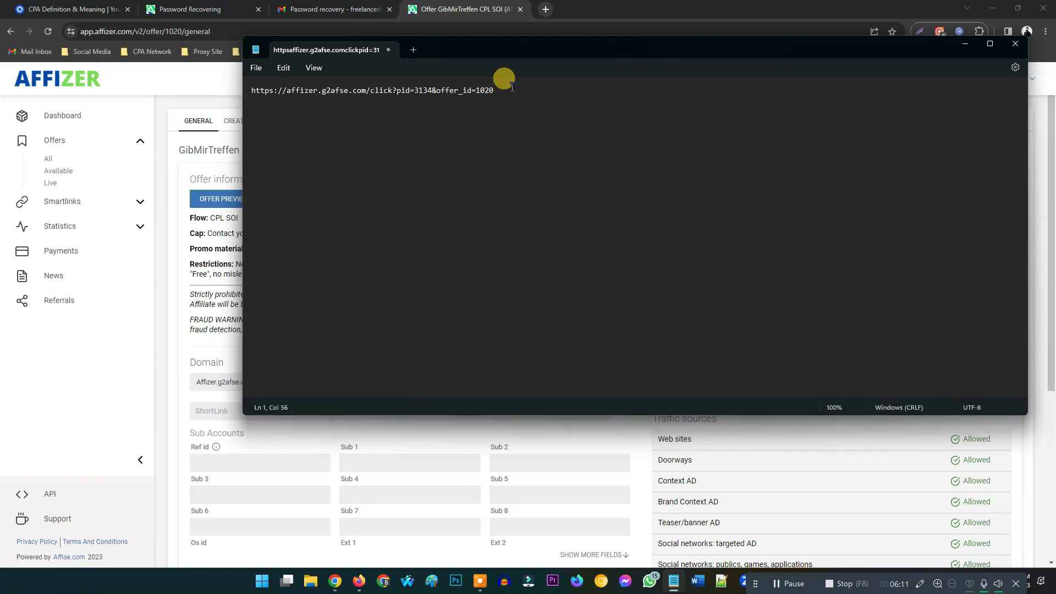
{"action": "left_click_drag", "start_coordinate": [509, 89], "coordinate": [241, 91]}
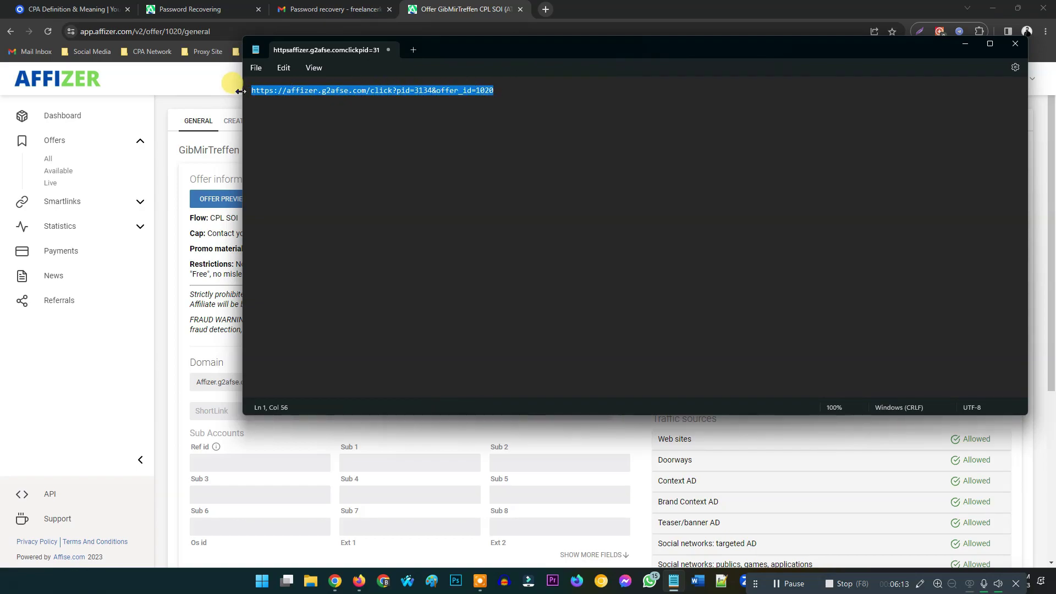
{"action": "left_click", "coordinate": [285, 80]}
{"action": "left_click_drag", "start_coordinate": [510, 90], "coordinate": [242, 94]}
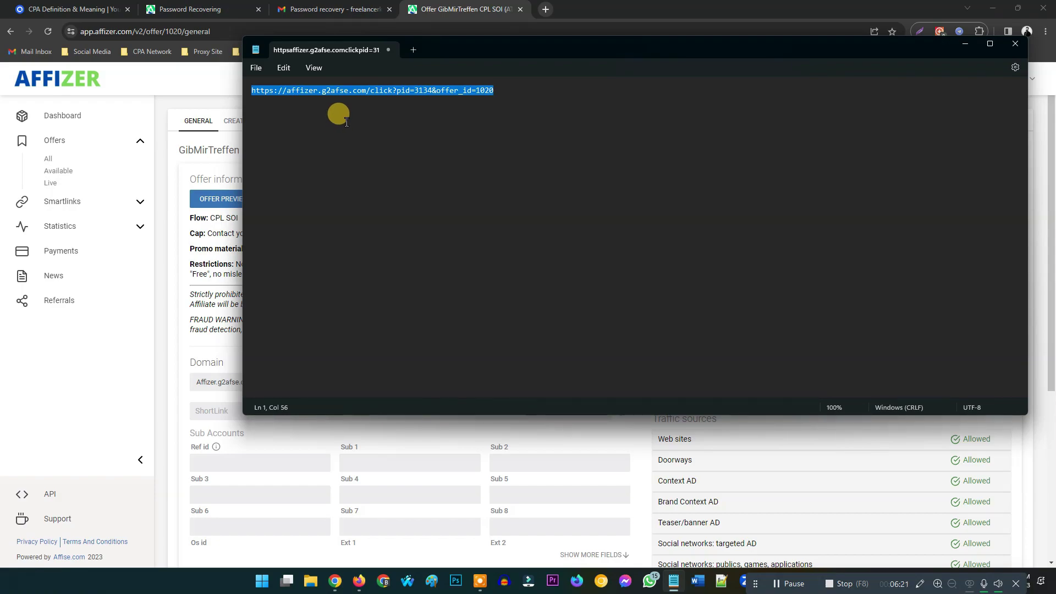
{"action": "left_click", "coordinate": [448, 90]}
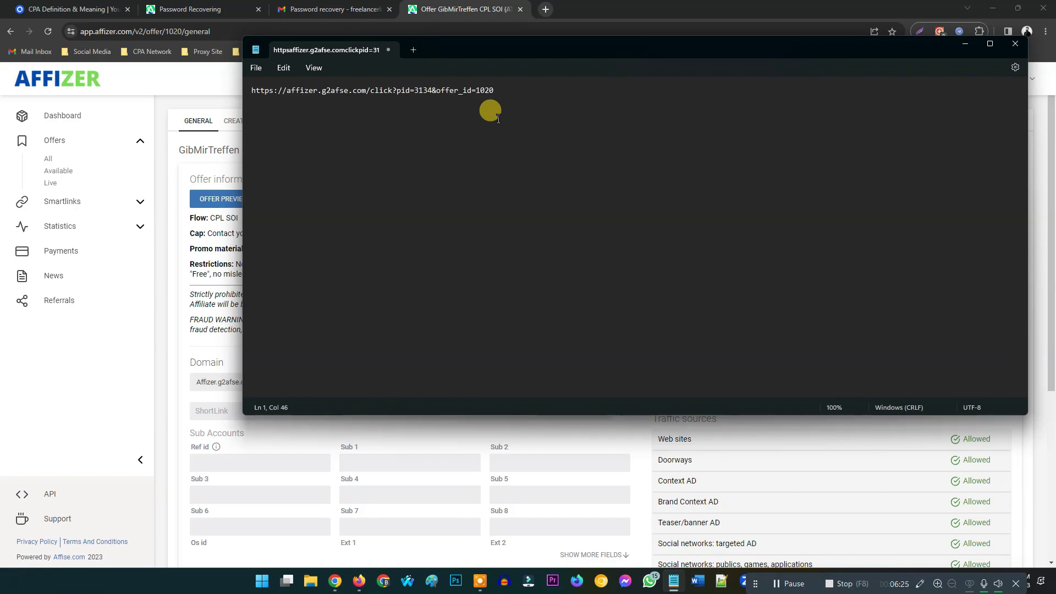
{"action": "left_click_drag", "start_coordinate": [498, 88], "coordinate": [230, 112]}
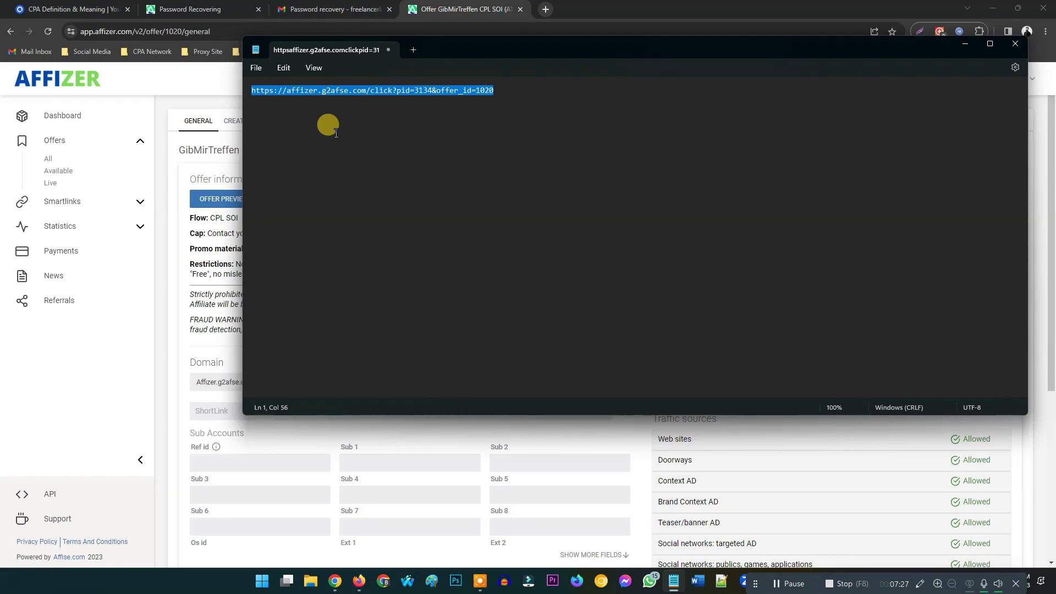
{"action": "left_click_drag", "start_coordinate": [522, 89], "coordinate": [245, 91]}
{"action": "left_click", "coordinate": [538, 92]}
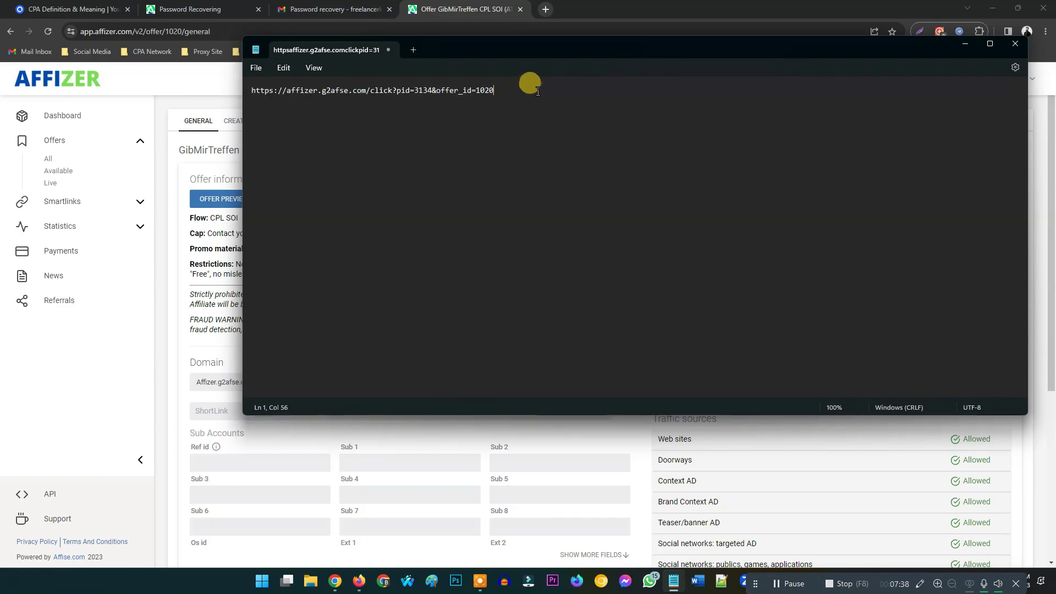
{"action": "left_click_drag", "start_coordinate": [538, 93], "coordinate": [252, 88]}
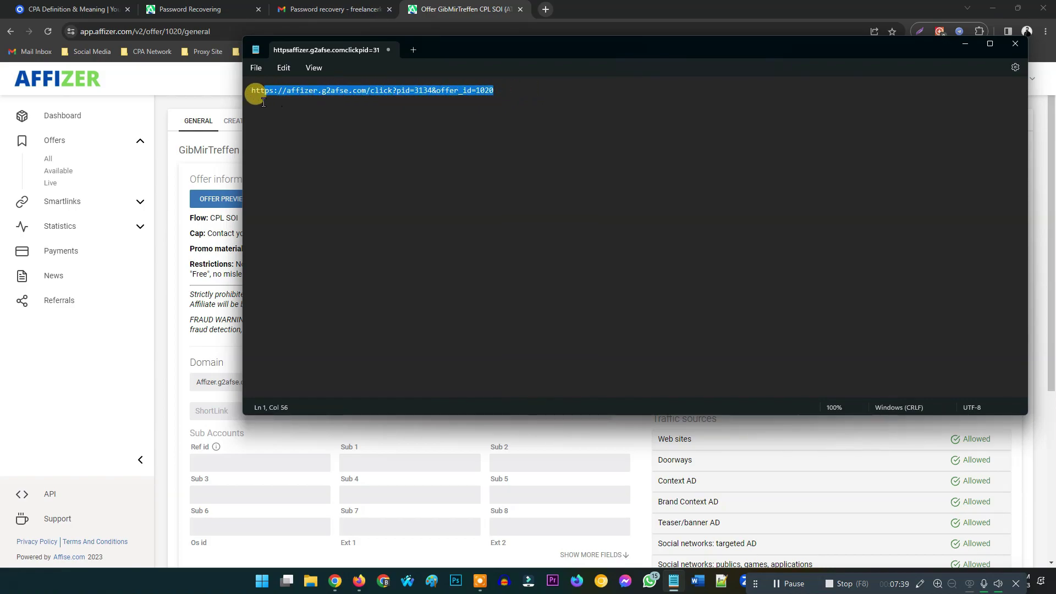
{"action": "left_click", "coordinate": [502, 82]}
{"action": "left_click_drag", "start_coordinate": [502, 83], "coordinate": [251, 98]}
Leave a blank line after the tracking link and add the list item "1. Landing page".
{"action": "left_click", "coordinate": [498, 89]}
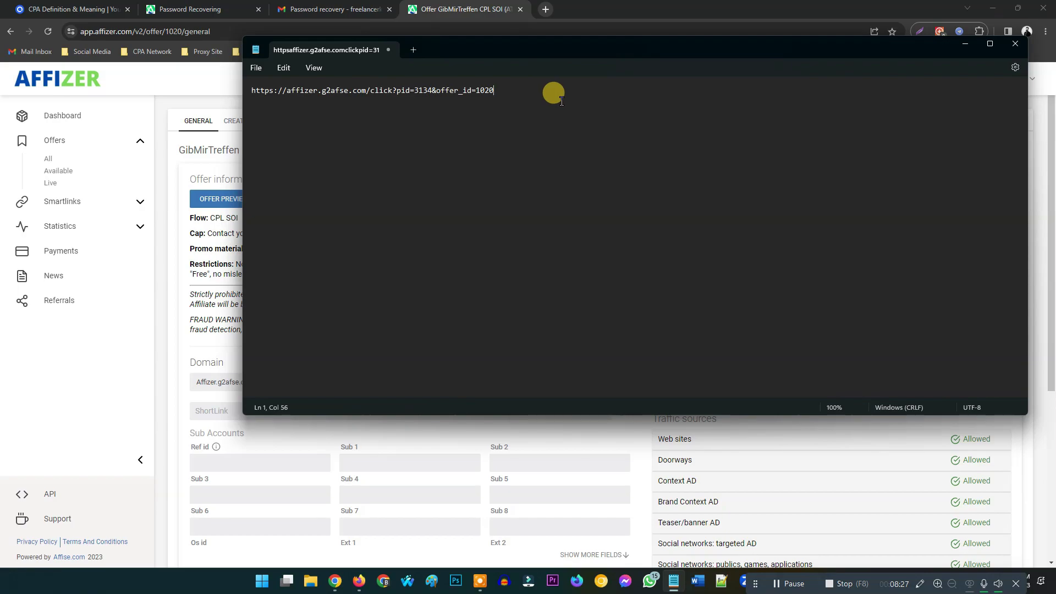
{"action": "key", "text": "Return"}
{"action": "key", "text": "Return"}
{"action": "type", "text": "1"}
{"action": "type", "text": "."}
{"action": "type", "text": " Lang"}
{"action": "type", "text": "ding page"}
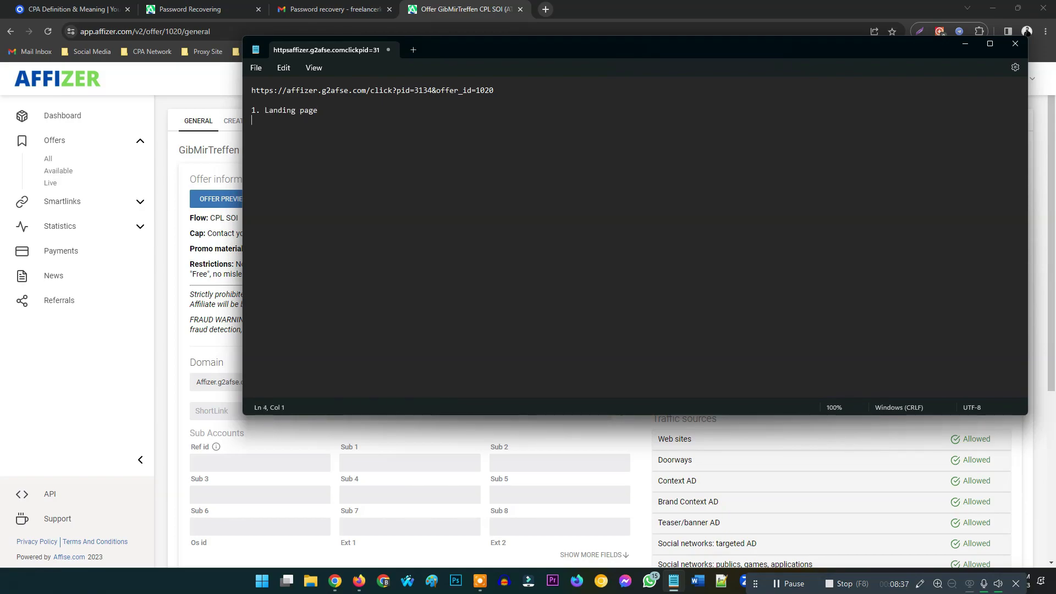
Add the list items "2. Device" and "3. Locations" below the landing page item.
{"action": "type", "text": "2. Ee"}
{"action": "key", "text": "BackSpace"}
{"action": "key", "text": "BackSpace"}
{"action": "type", "text": "Device"}
{"action": "type", "text": "3."}
{"action": "key", "text": "BackSpace"}
{"action": "type", "text": "Lacd"}
{"action": "key", "text": "BackSpace"}
{"action": "key", "text": "BackSpace"}
{"action": "key", "text": "BackSpace"}
{"action": "type", "text": "ocations"}
Insert a separator line of equals signs under the list, followed by an empty line.
{"action": "key", "text": "Return"}
{"action": "type", "text": "========================="}
{"action": "key", "text": "Return"}
{"action": "key", "text": "Return"}
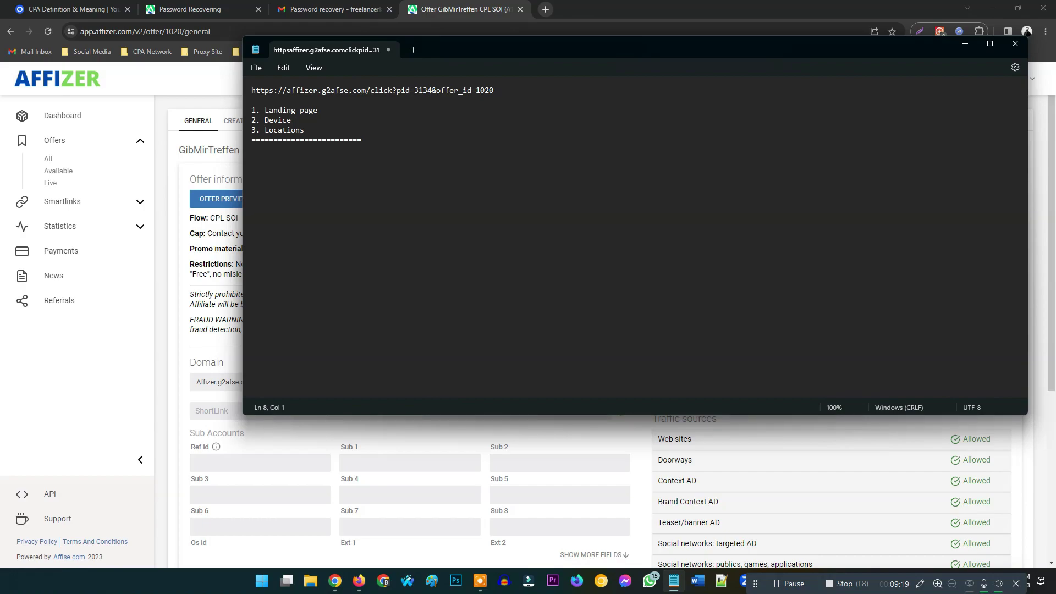
Add the line "CPA Coplete" below the separator line in the note.
{"action": "type", "text": "C"}
{"action": "type", "text": "{"}
{"action": "key", "text": "BackSpace"}
{"action": "type", "text": "PA "}
{"action": "type", "text": "COmp"}
{"action": "key", "text": "BackSpace"}
{"action": "key", "text": "BackSpace"}
{"action": "key", "text": "BackSpace"}
{"action": "type", "text": "opla"}
{"action": "type", "text": "te"}
{"action": "key", "text": "BackSpace"}
{"action": "key", "text": "BackSpace"}
{"action": "key", "text": "BackSpace"}
{"action": "type", "text": "ete"}
Highlight the three list items and the tracking link in the note, and return the cursor to the end of the last line.
{"action": "mouse_move", "coordinate": [250, 109]}
{"action": "left_mouse_down"}
{"action": "mouse_move", "coordinate": [283, 107]}
{"action": "mouse_move", "coordinate": [317, 131]}
{"action": "mouse_move", "coordinate": [245, 108]}
{"action": "mouse_move", "coordinate": [274, 114]}
{"action": "mouse_move", "coordinate": [236, 114]}
{"action": "left_mouse_up"}
{"action": "left_click", "coordinate": [318, 128]}
{"action": "left_click_drag", "start_coordinate": [312, 126], "coordinate": [236, 107]}
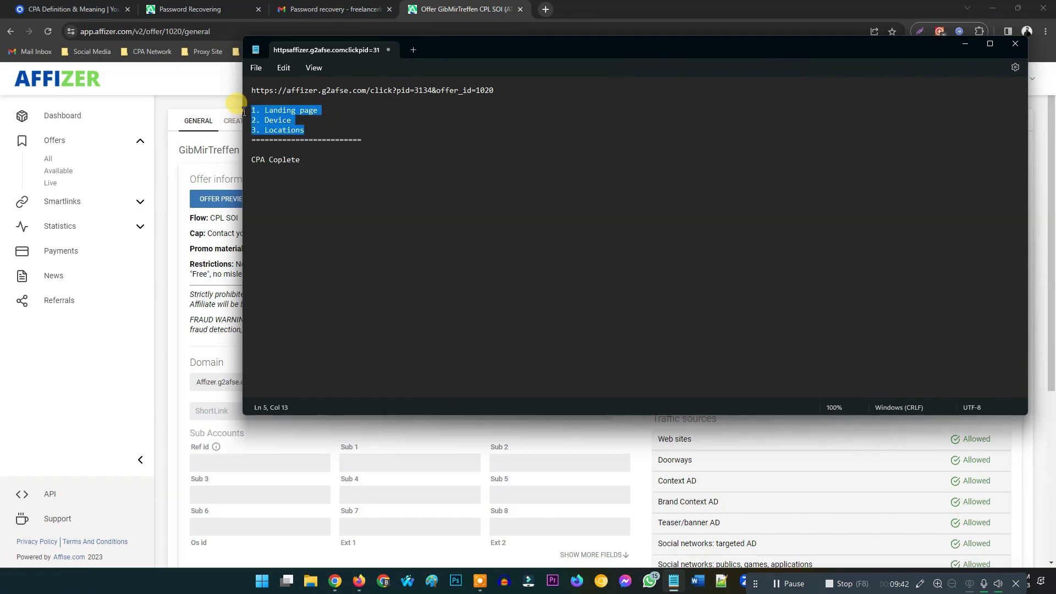
{"action": "left_click", "coordinate": [291, 131]}
{"action": "left_click", "coordinate": [512, 90]}
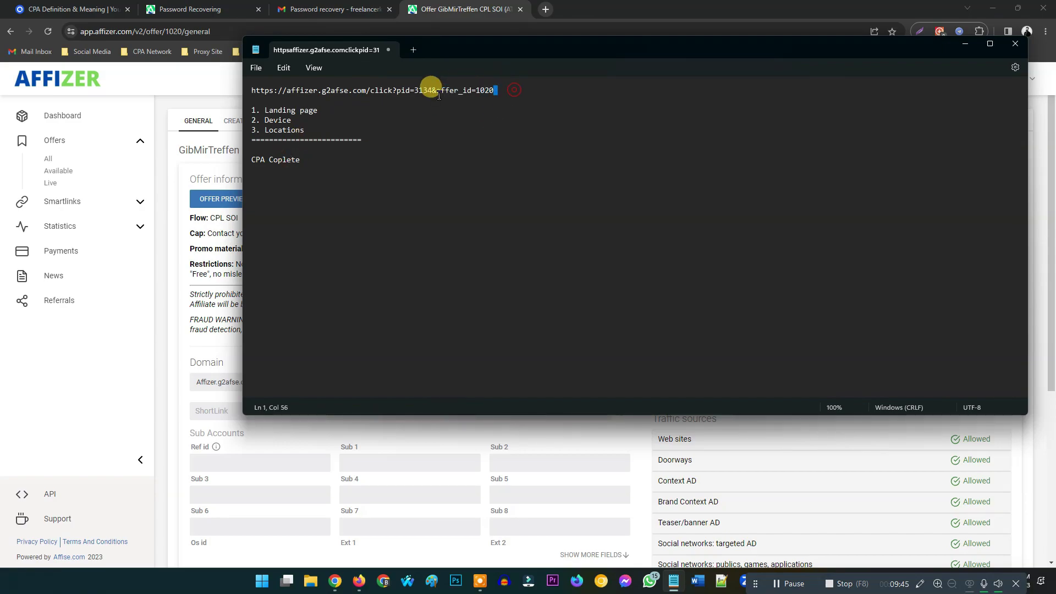
{"action": "left_click_drag", "start_coordinate": [495, 91], "coordinate": [254, 92]}
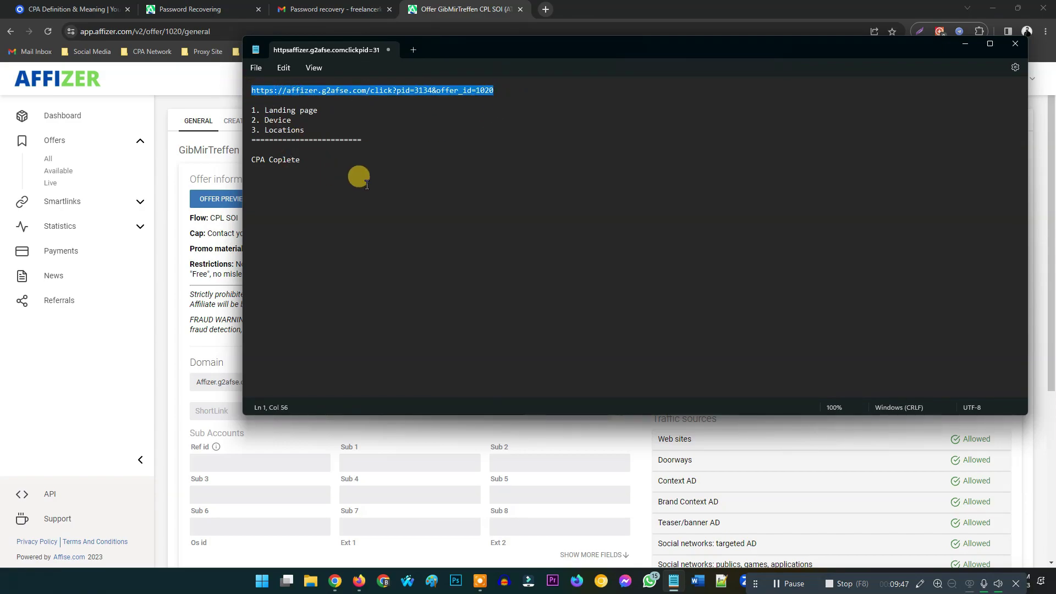
{"action": "left_click", "coordinate": [307, 156]}
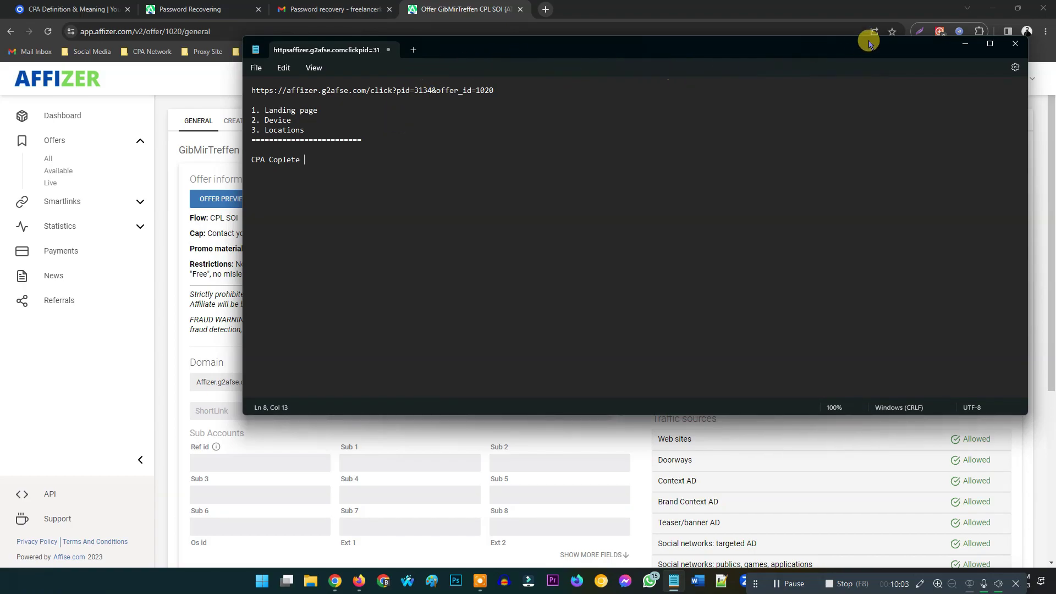
Minimize Notepad and look over the Affizer dashboard in the browser.
{"action": "left_click", "coordinate": [964, 44]}
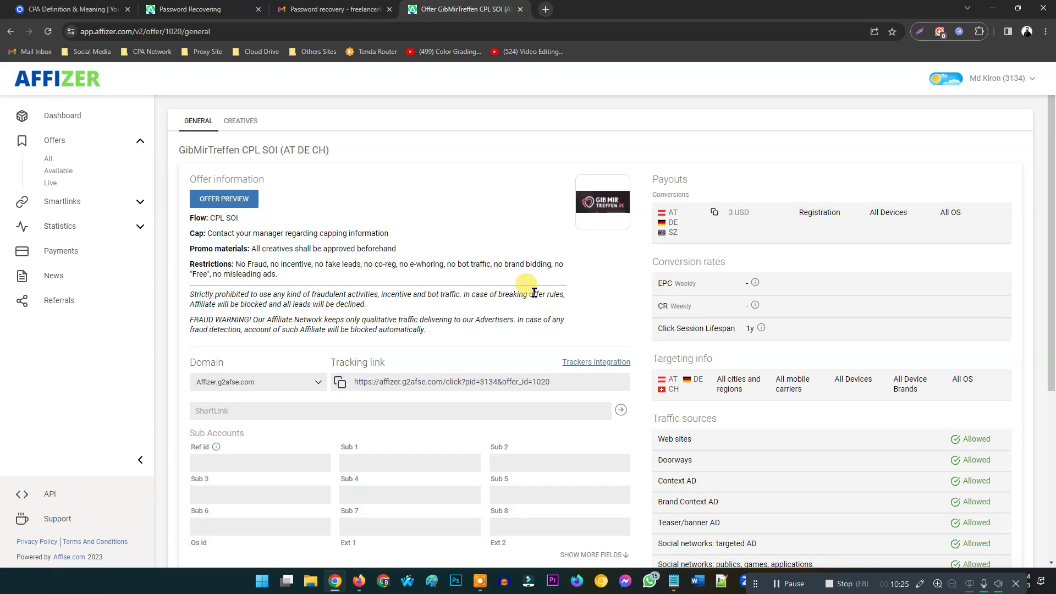
{"action": "left_click", "coordinate": [80, 117]}
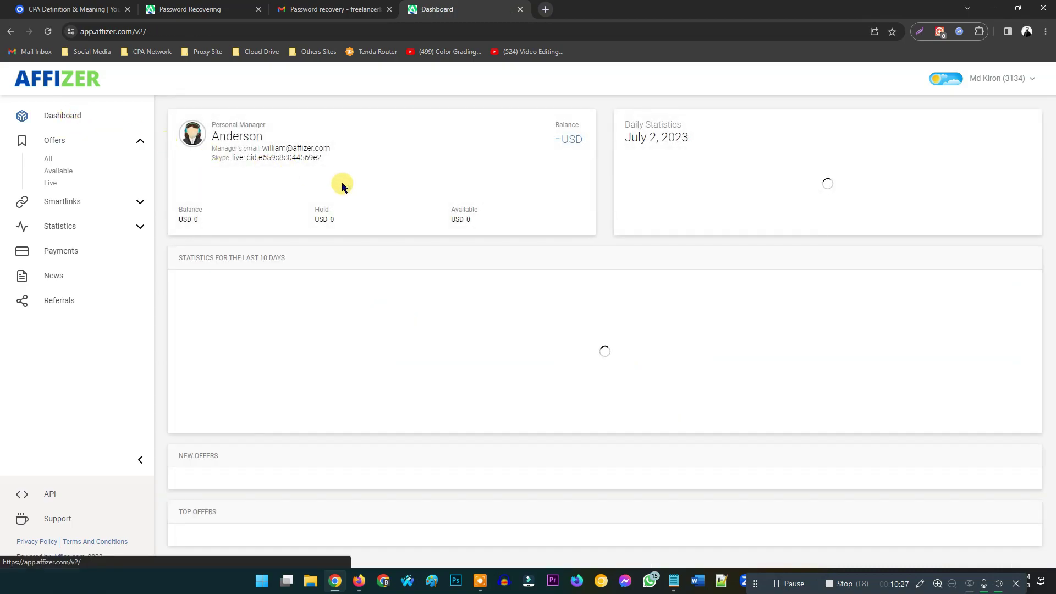
{"action": "scroll", "coordinate": [402, 255], "scroll_direction": "down", "scroll_amount": 1}
{"action": "scroll", "coordinate": [440, 266], "scroll_direction": "up", "scroll_amount": 1}
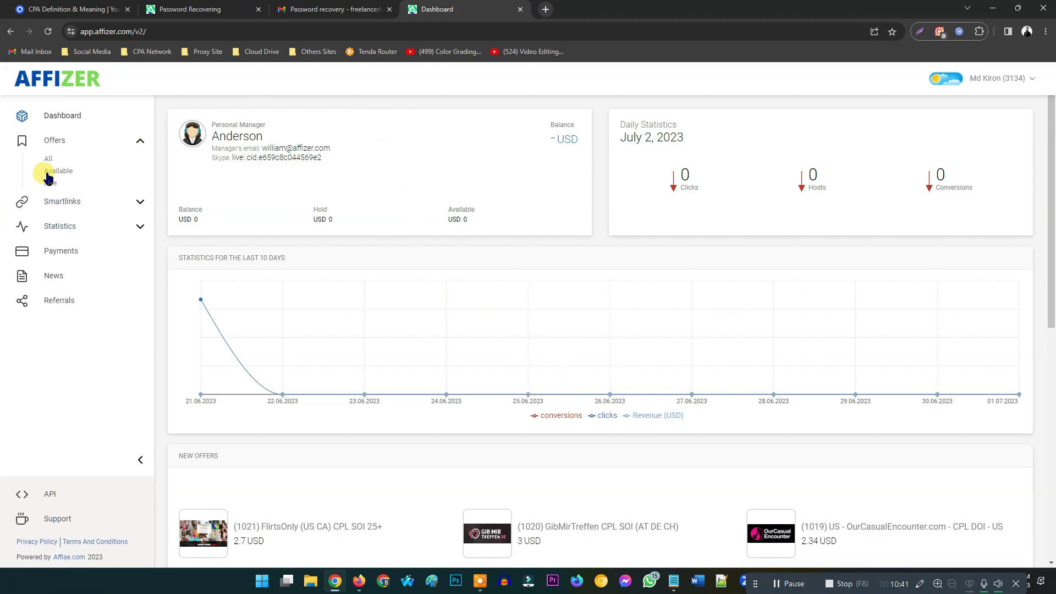
Open the list of all offers and browse the offers' payouts, countries and access status.
{"action": "left_click", "coordinate": [52, 141]}
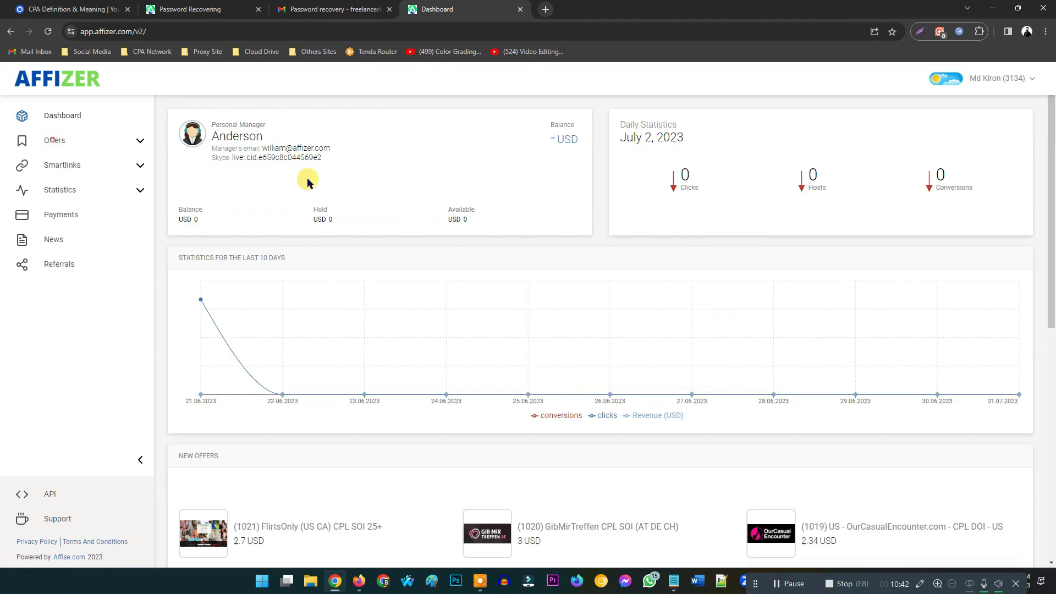
{"action": "left_click", "coordinate": [126, 141]}
{"action": "left_click", "coordinate": [47, 159]}
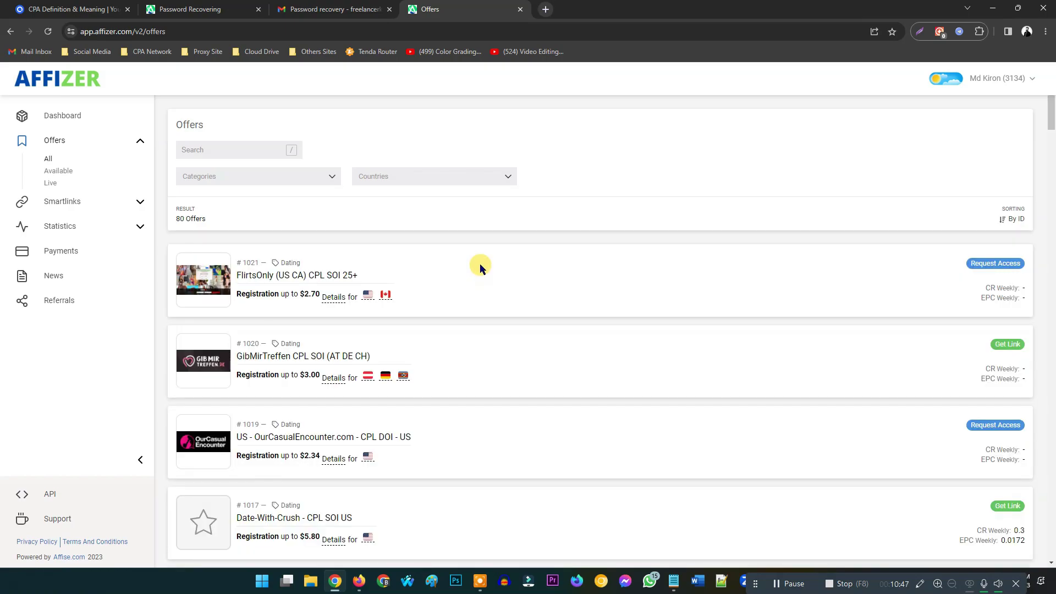
{"action": "scroll", "coordinate": [993, 358], "scroll_direction": "down", "scroll_amount": 2}
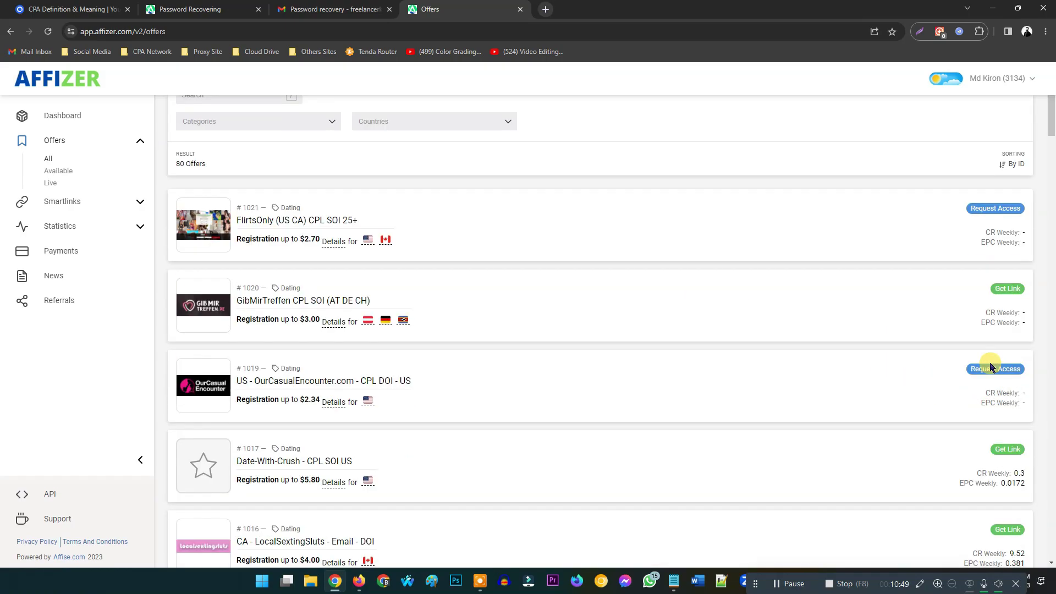
{"action": "scroll", "coordinate": [990, 402], "scroll_direction": "down", "scroll_amount": 4}
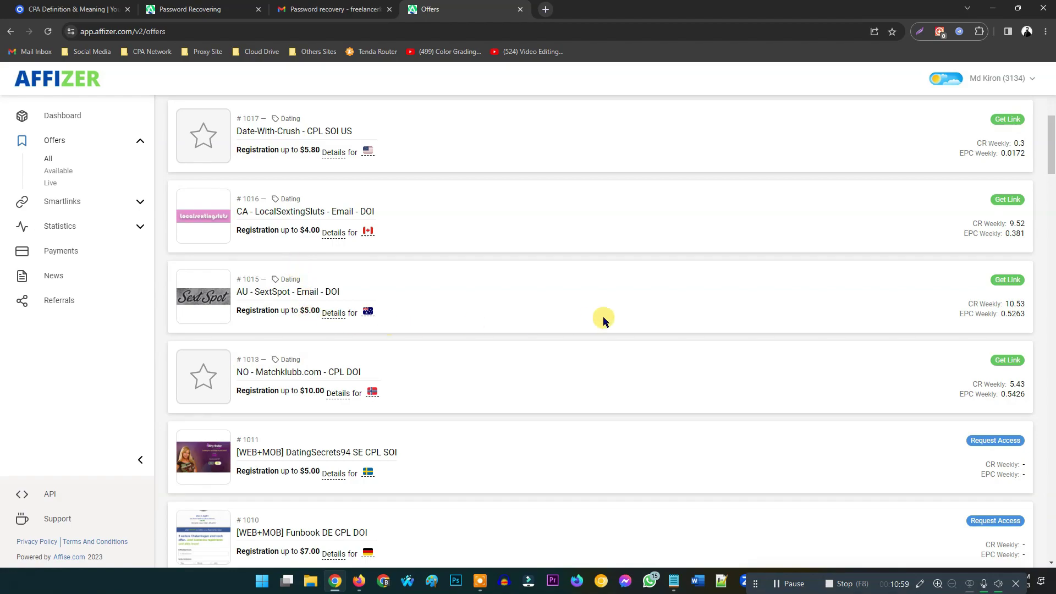
{"action": "scroll", "coordinate": [603, 315], "scroll_direction": "up", "scroll_amount": 7}
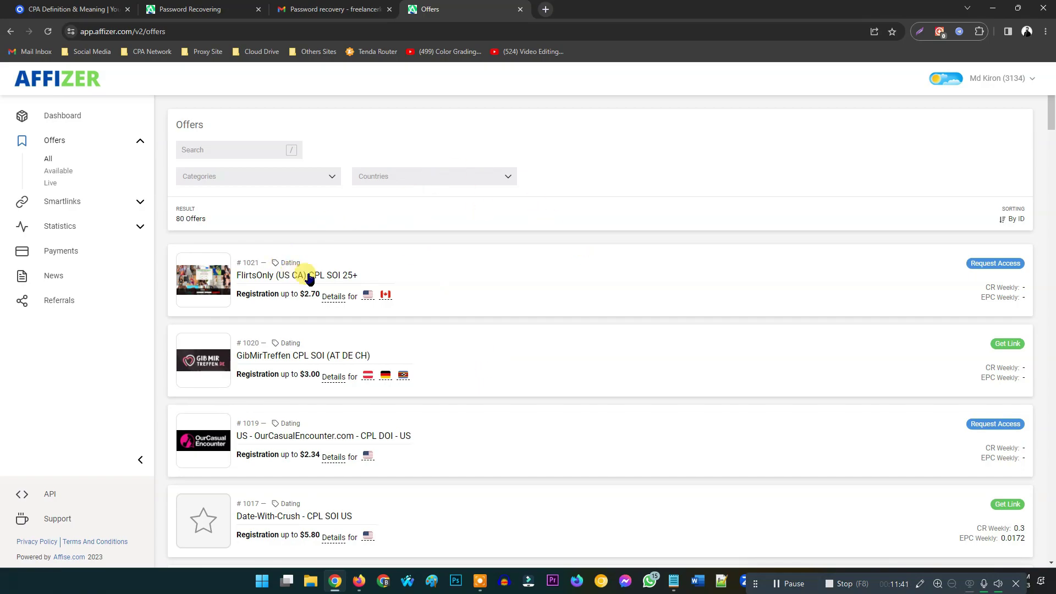
Highlight the payout of FlirtsOnly (US CA) CPL SOI 25+, open that offer and place the cursor in its traffic source description.
{"action": "left_click_drag", "start_coordinate": [320, 297], "coordinate": [286, 293]}
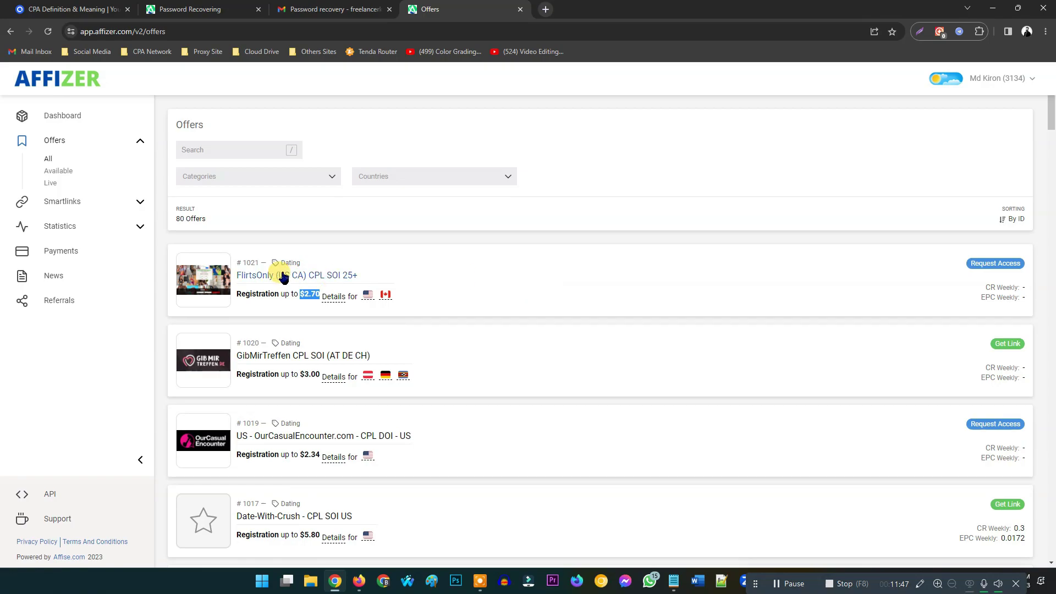
{"action": "left_click", "coordinate": [263, 272]}
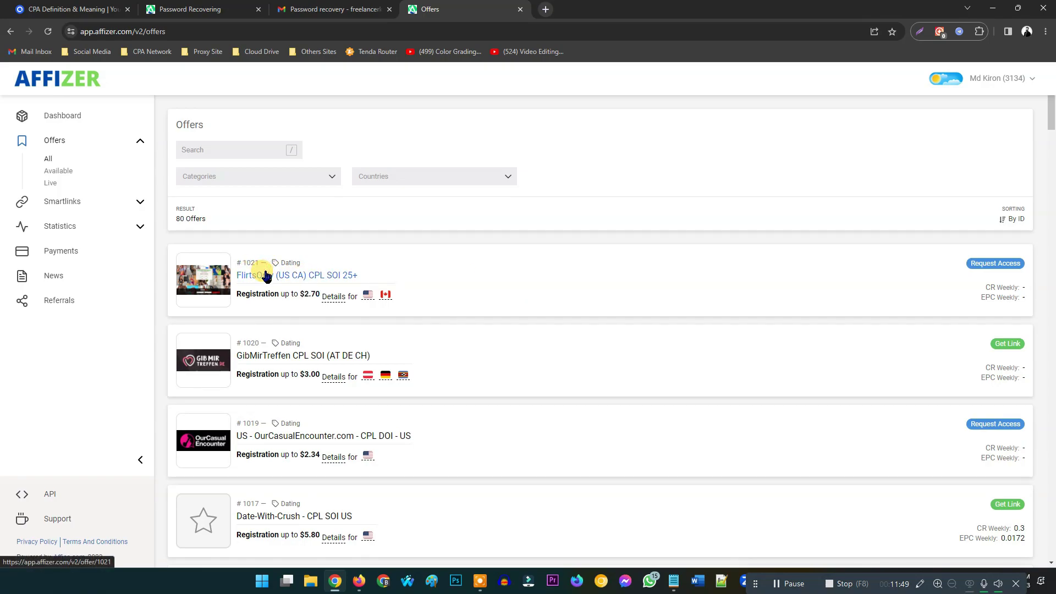
{"action": "left_click", "coordinate": [266, 275]}
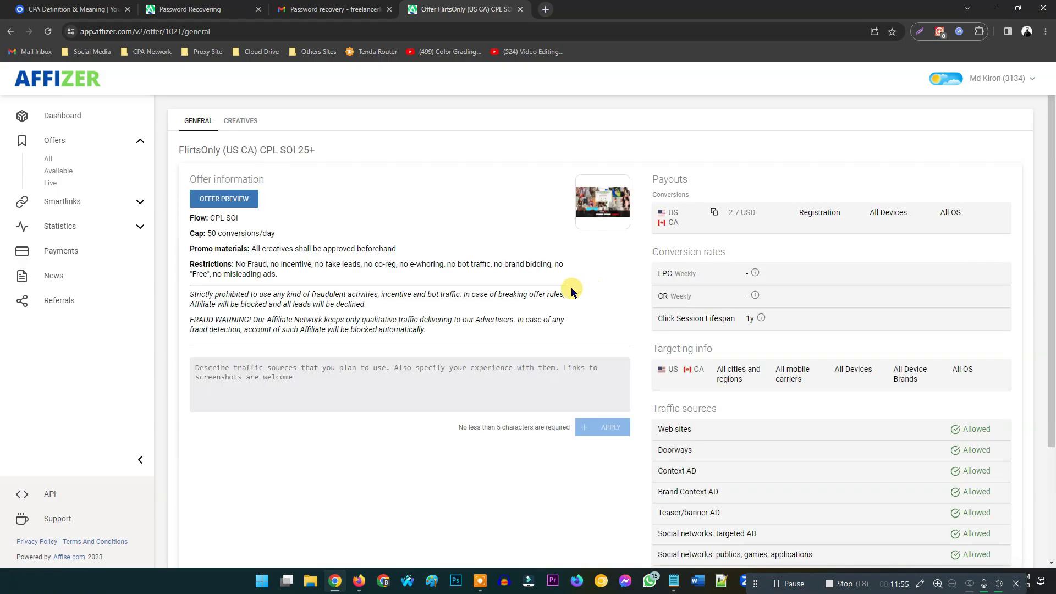
{"action": "left_click", "coordinate": [314, 370]}
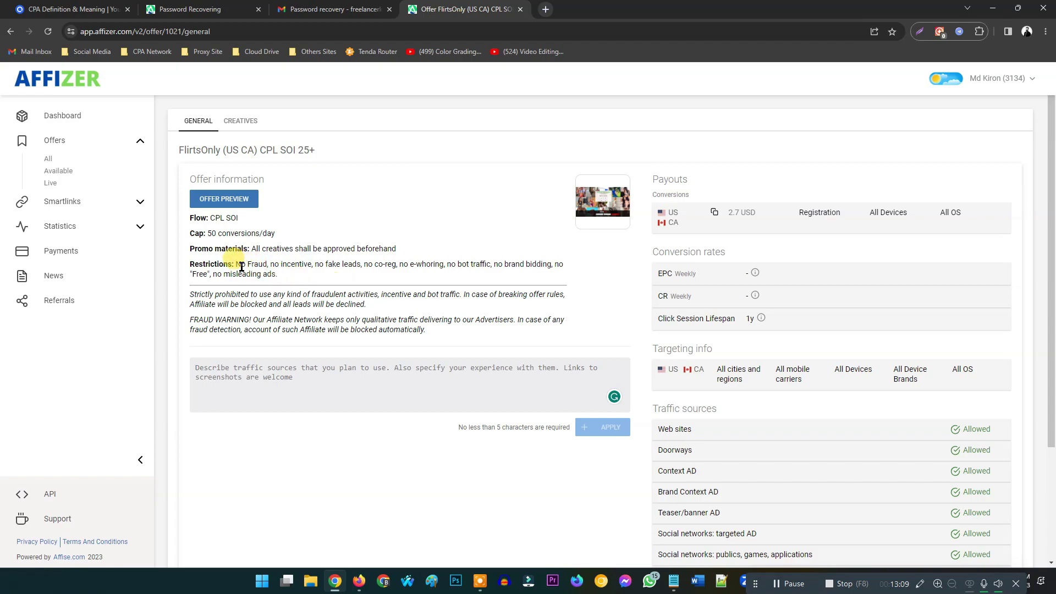
Highlight the full restrictions text of the FlirtsOnly offer for review, then clear the selection.
{"action": "left_click_drag", "start_coordinate": [234, 264], "coordinate": [287, 273]}
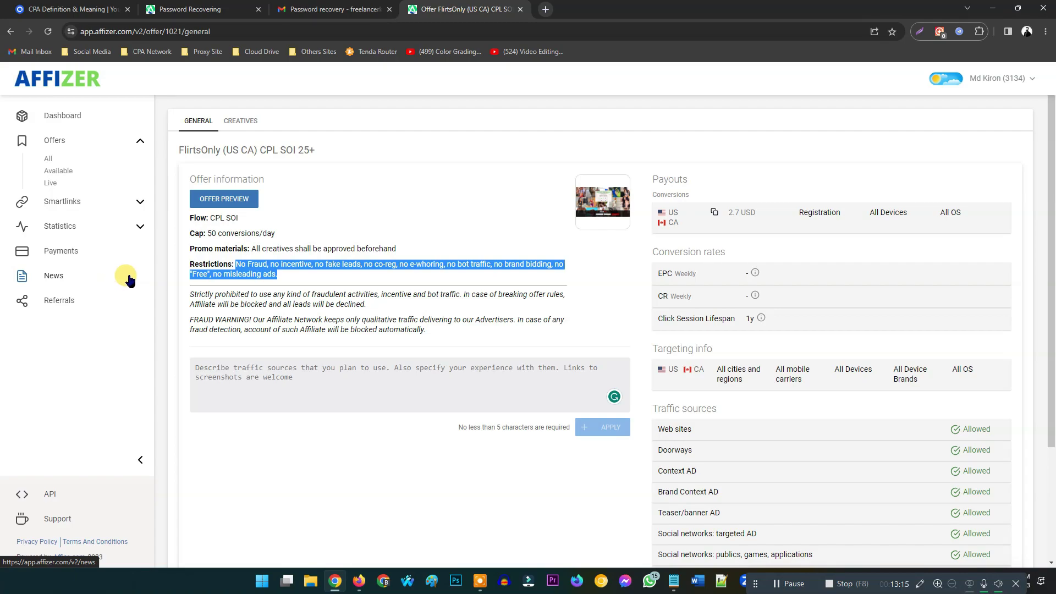
{"action": "left_click", "coordinate": [192, 261]}
{"action": "left_click_drag", "start_coordinate": [240, 264], "coordinate": [397, 278]}
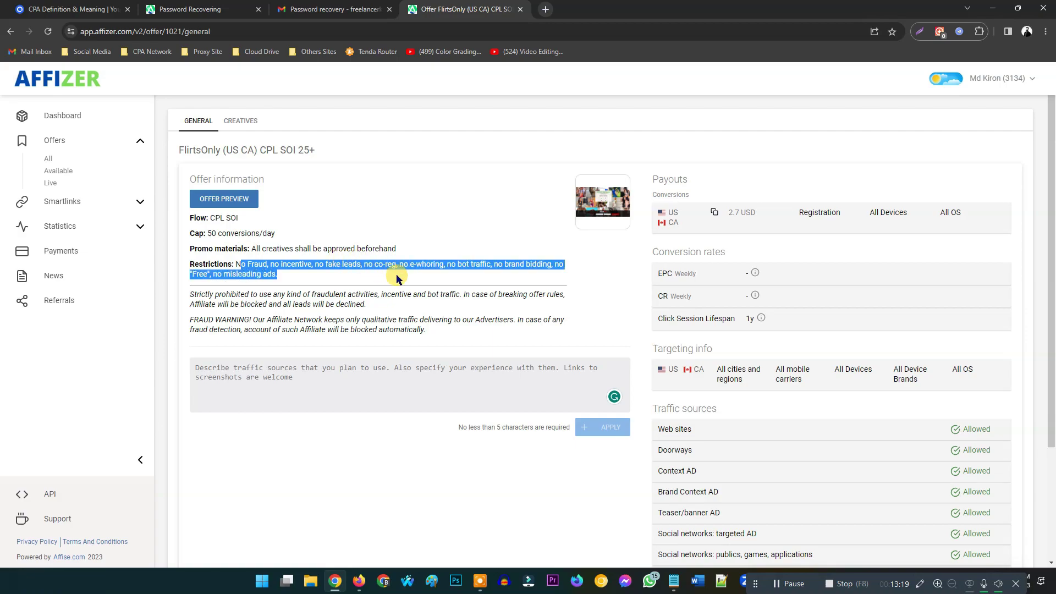
{"action": "left_click", "coordinate": [298, 275]}
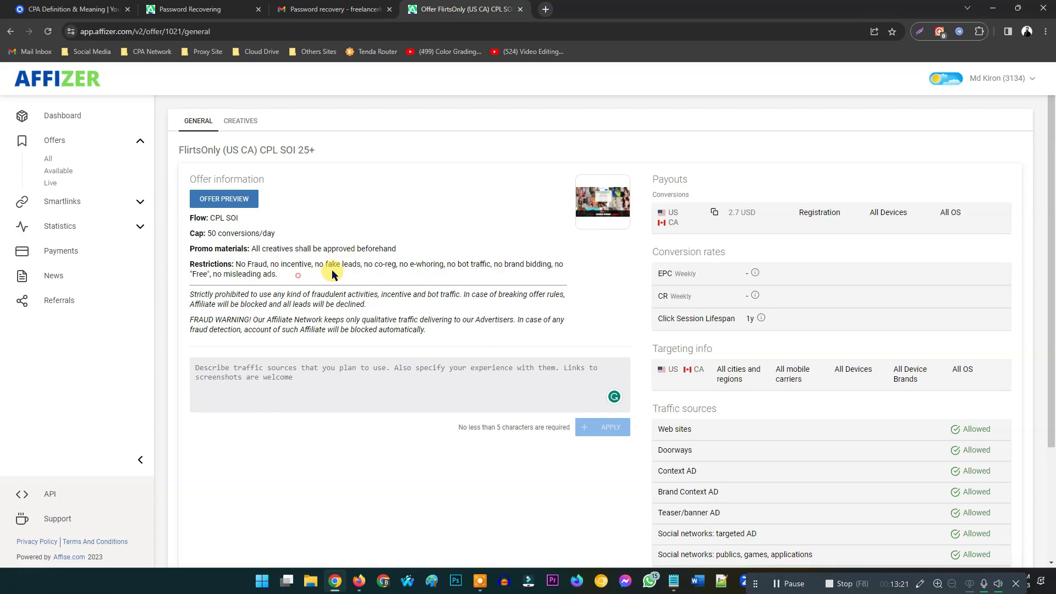
{"action": "left_click", "coordinate": [390, 283]}
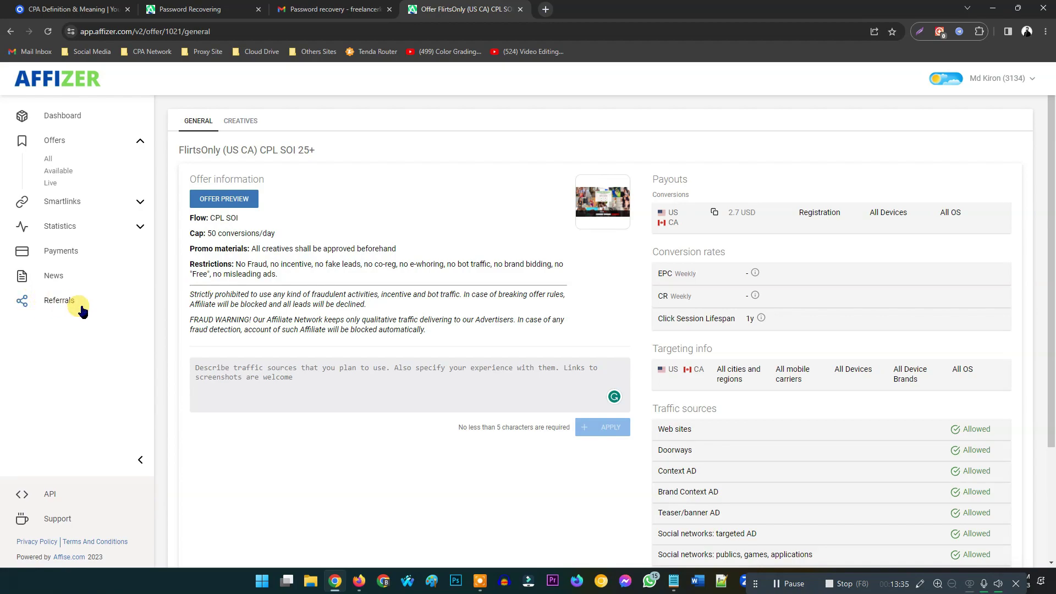
Highlight individual restrictions of the FlirtsOnly offer one after another, including no co-reg and no brand bidding.
{"action": "left_click_drag", "start_coordinate": [189, 264], "coordinate": [244, 266]}
{"action": "left_click", "coordinate": [235, 264]}
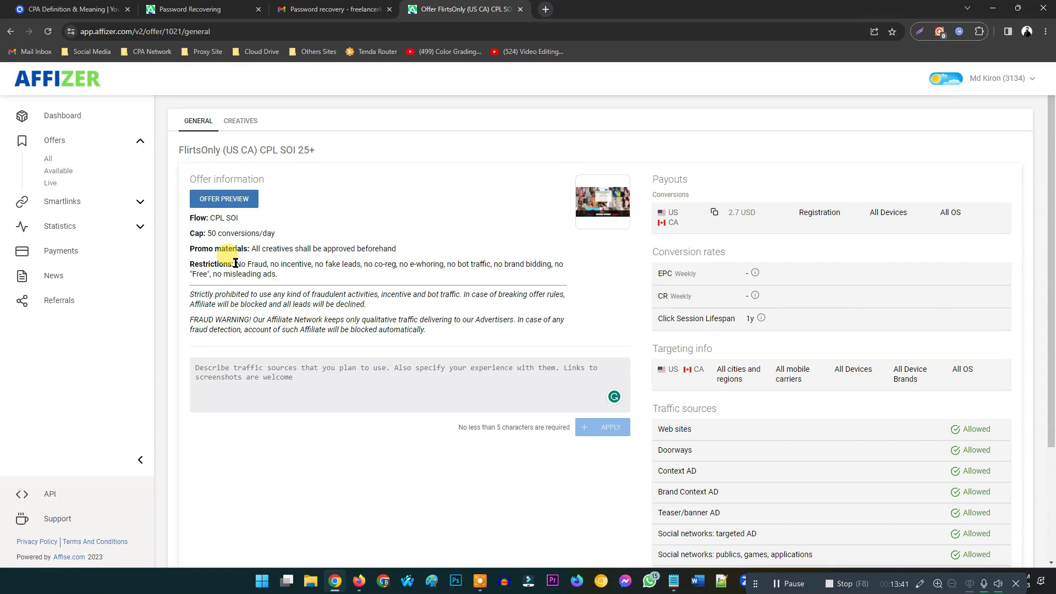
{"action": "left_click_drag", "start_coordinate": [235, 263], "coordinate": [406, 265]}
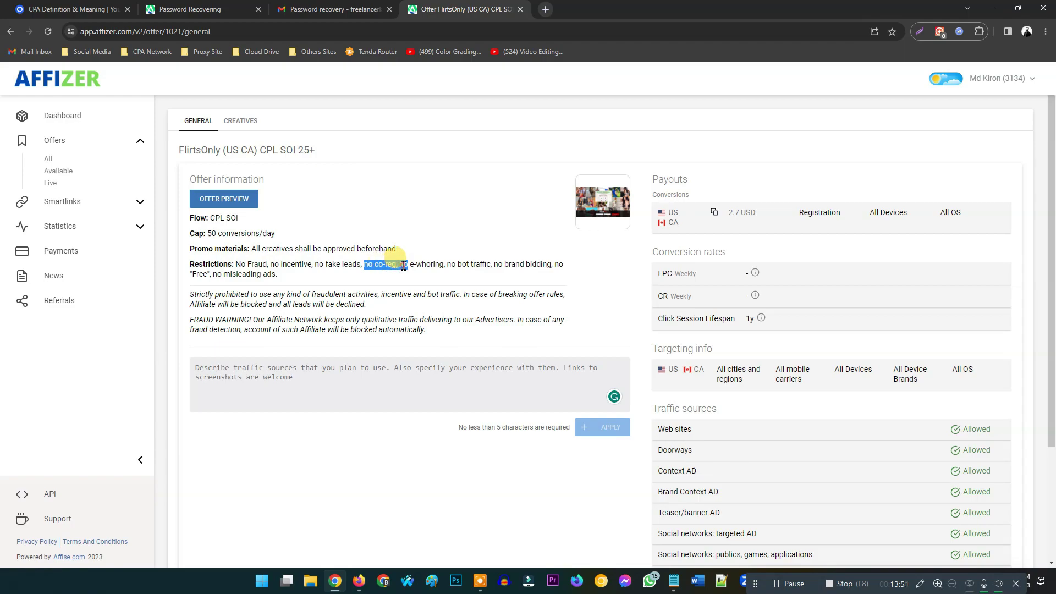
{"action": "left_click", "coordinate": [403, 266]}
{"action": "left_click_drag", "start_coordinate": [451, 265], "coordinate": [572, 270]}
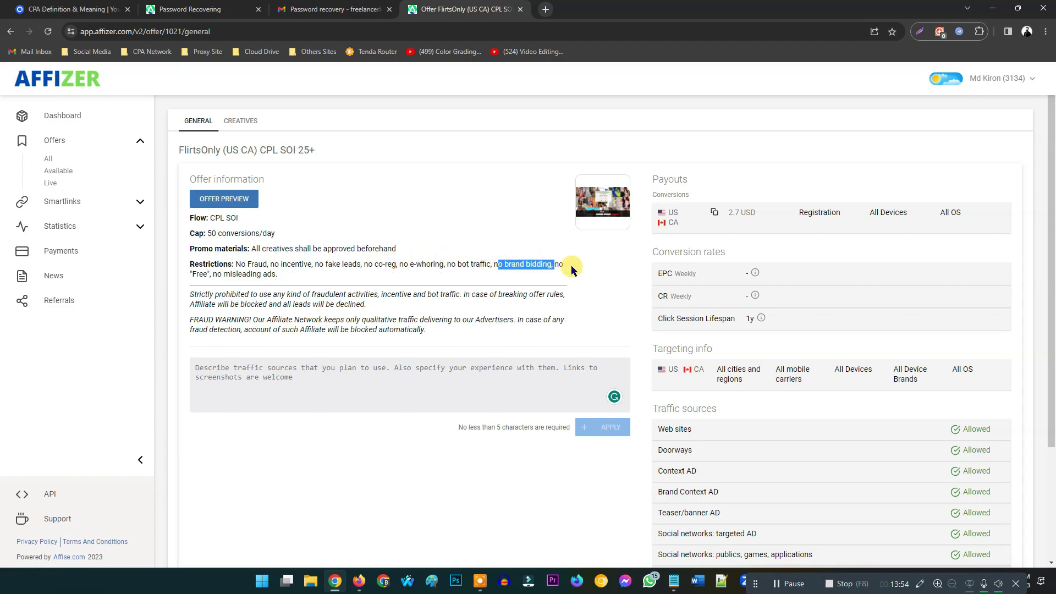
Highlight the full restrictions and the prohibition and fraud warning paragraphs, and review the traffic sources table.
{"action": "left_click", "coordinate": [217, 273]}
{"action": "left_click_drag", "start_coordinate": [216, 273], "coordinate": [237, 266]}
{"action": "left_click", "coordinate": [288, 276]}
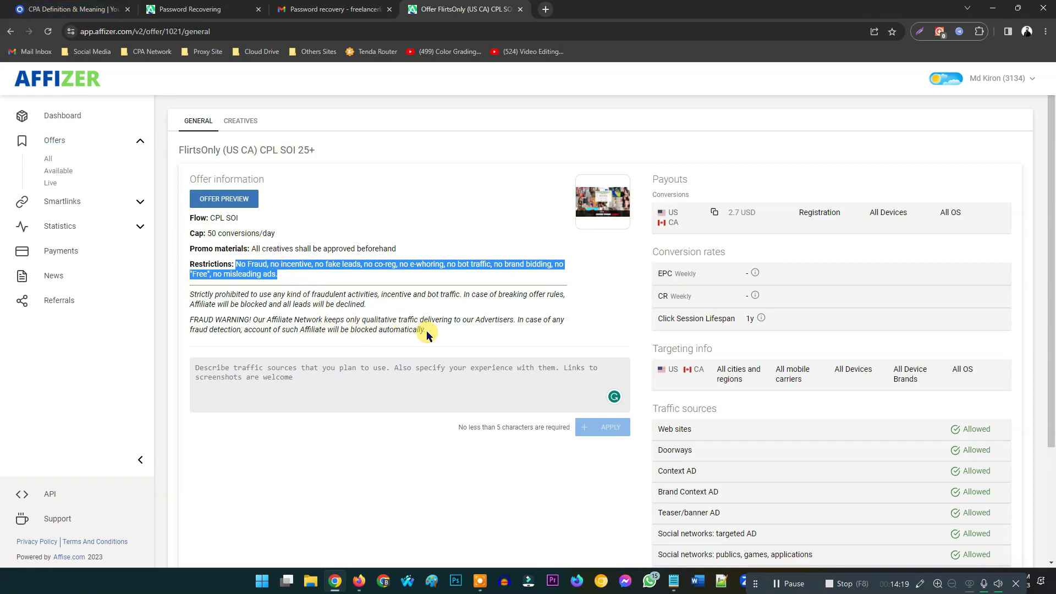
{"action": "mouse_move", "coordinate": [427, 331]}
{"action": "left_mouse_down"}
{"action": "mouse_move", "coordinate": [334, 305]}
{"action": "mouse_move", "coordinate": [191, 295]}
{"action": "mouse_move", "coordinate": [194, 306]}
{"action": "mouse_move", "coordinate": [220, 301]}
{"action": "mouse_move", "coordinate": [234, 321]}
{"action": "mouse_move", "coordinate": [247, 296]}
{"action": "mouse_move", "coordinate": [417, 319]}
{"action": "mouse_move", "coordinate": [436, 334]}
{"action": "left_mouse_up"}
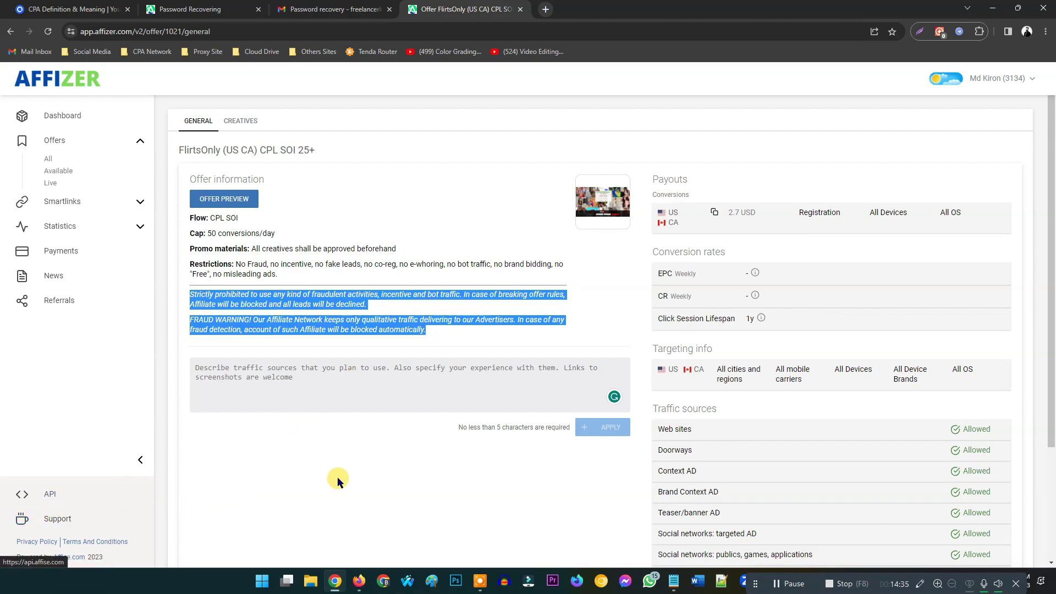
{"action": "scroll", "coordinate": [338, 482], "scroll_direction": "down", "scroll_amount": 3}
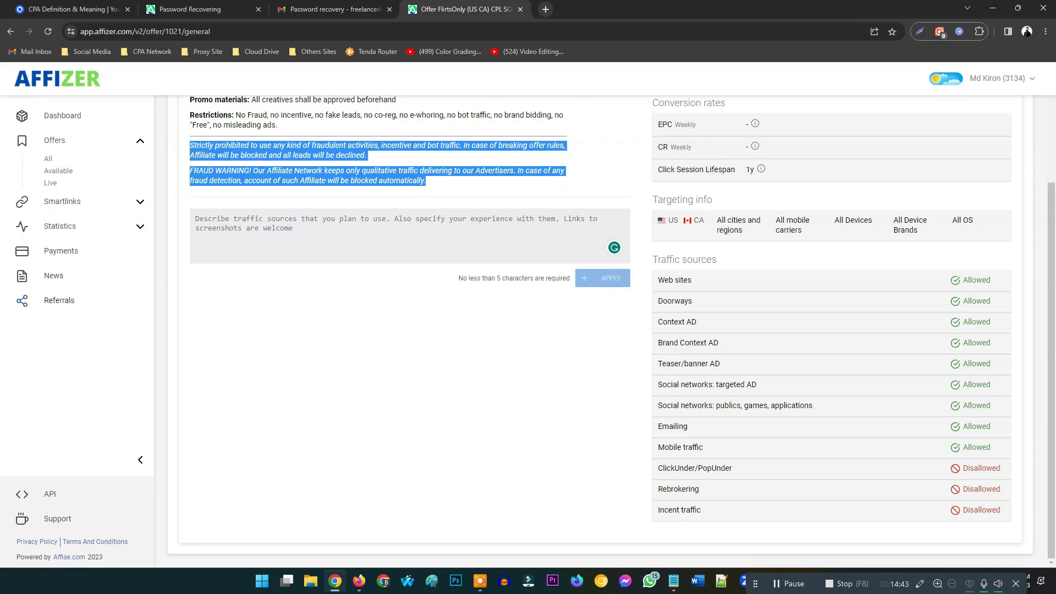
Open the Support page, start a new ticket of type Technical questions, and close the form without submitting it.
{"action": "left_click", "coordinate": [49, 520]}
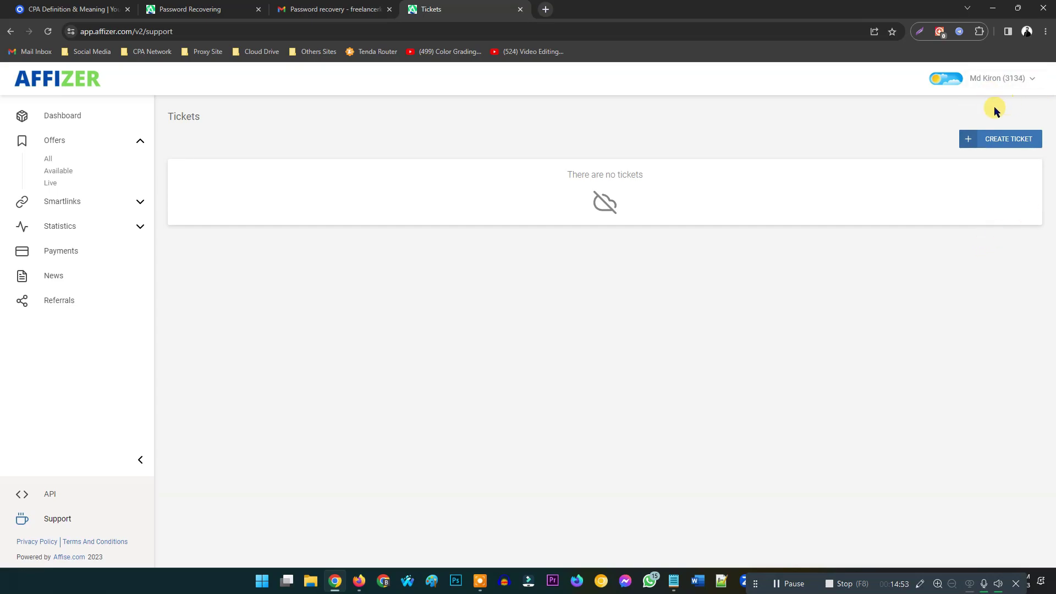
{"action": "left_click", "coordinate": [1014, 146]}
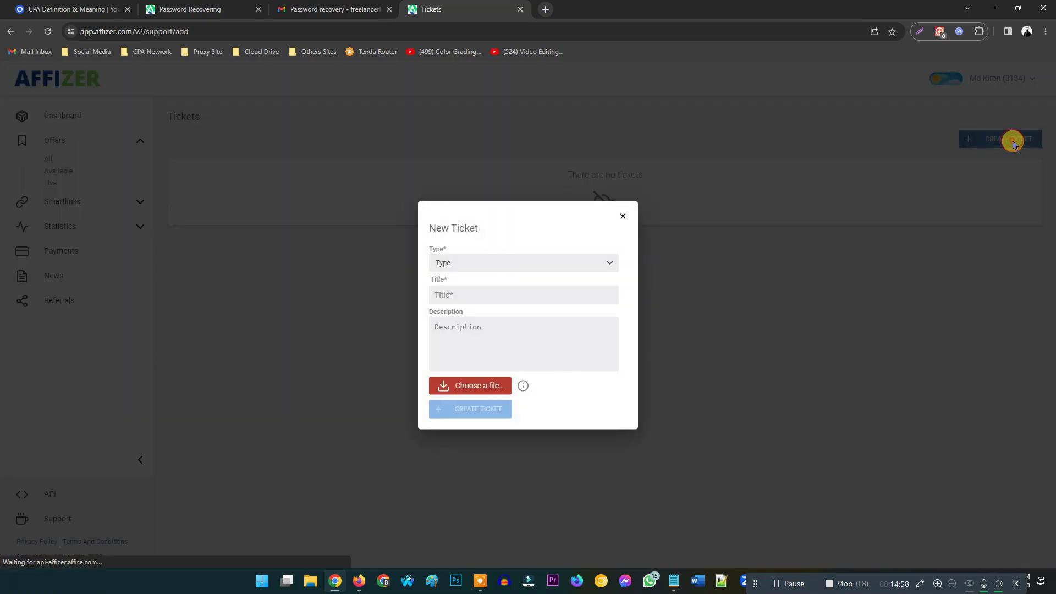
{"action": "left_click", "coordinate": [509, 262]}
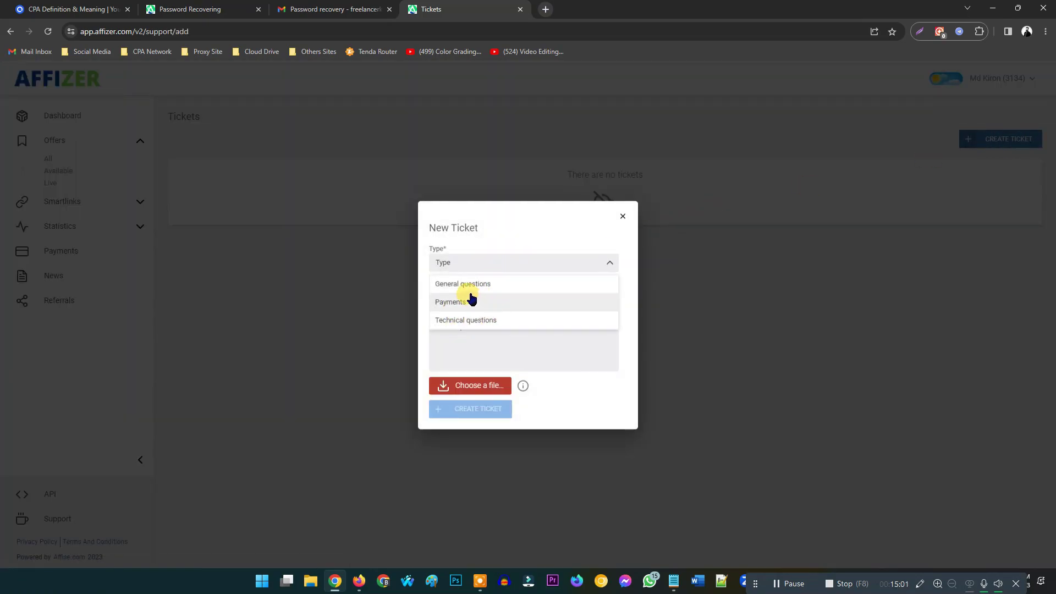
{"action": "left_click", "coordinate": [469, 319]}
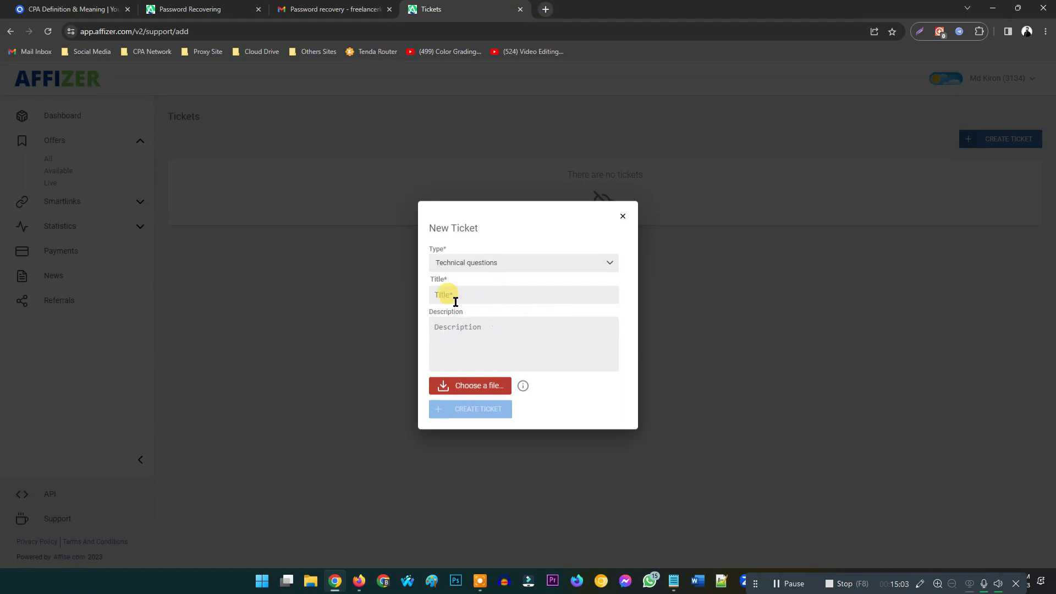
{"action": "left_click", "coordinate": [456, 296]}
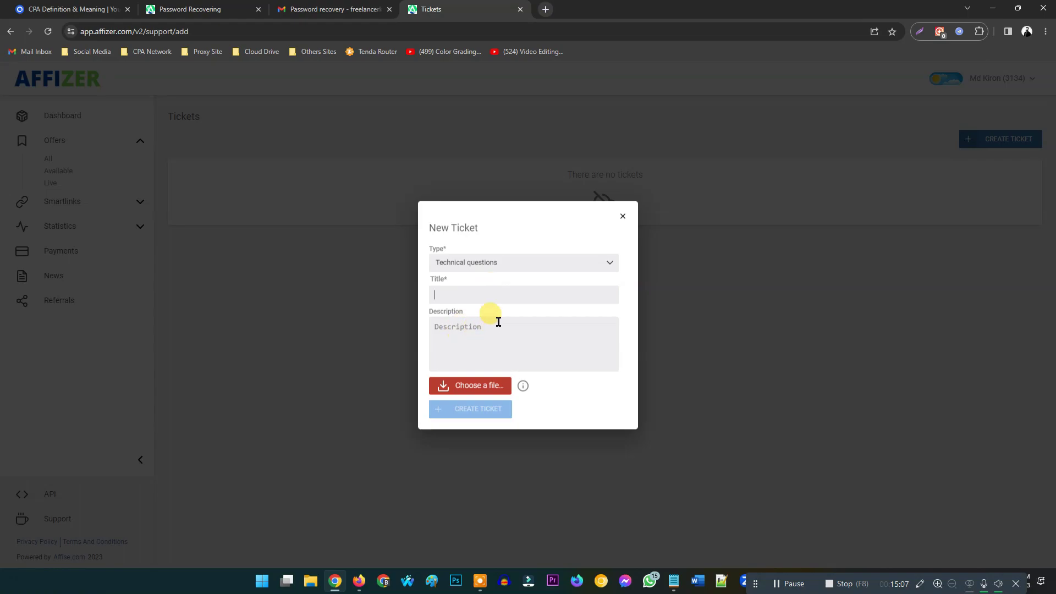
{"action": "left_click", "coordinate": [506, 335]}
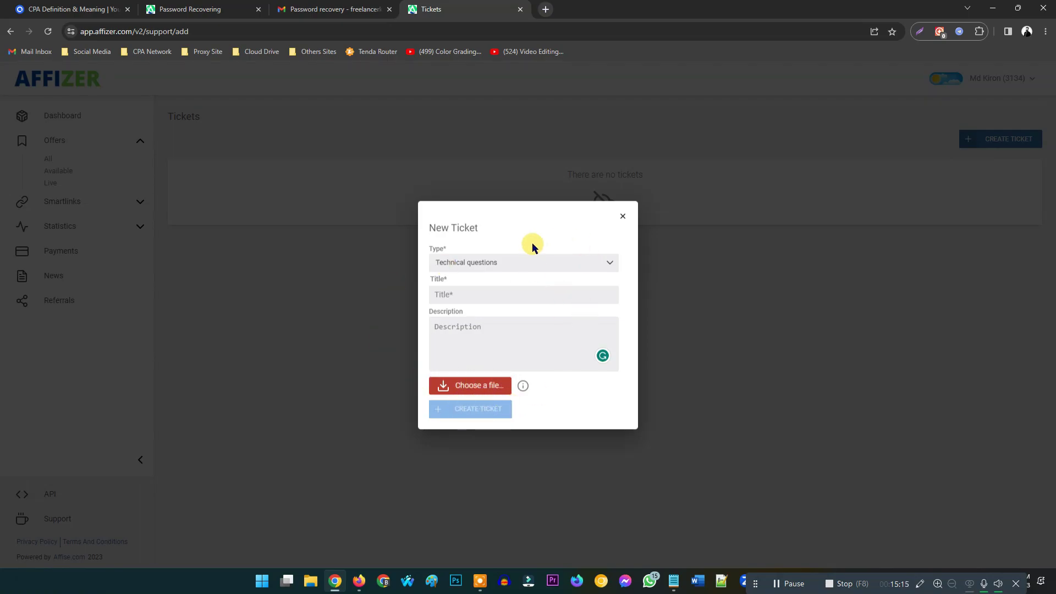
{"action": "left_click", "coordinate": [623, 217]}
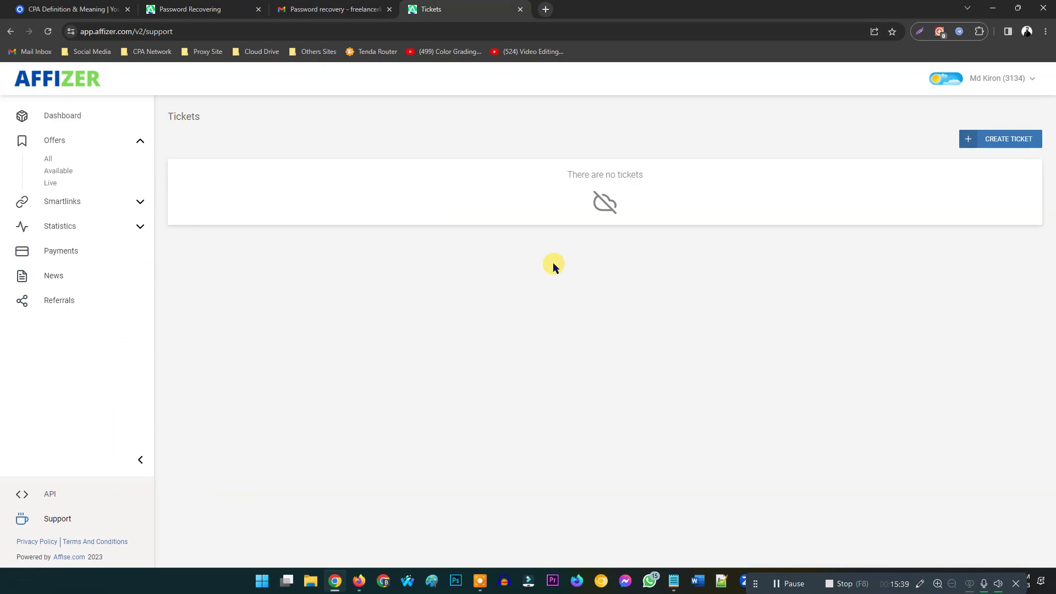
Return to the dashboard and highlight the Personal Manager label above the manager's contact details.
{"action": "left_click", "coordinate": [69, 114]}
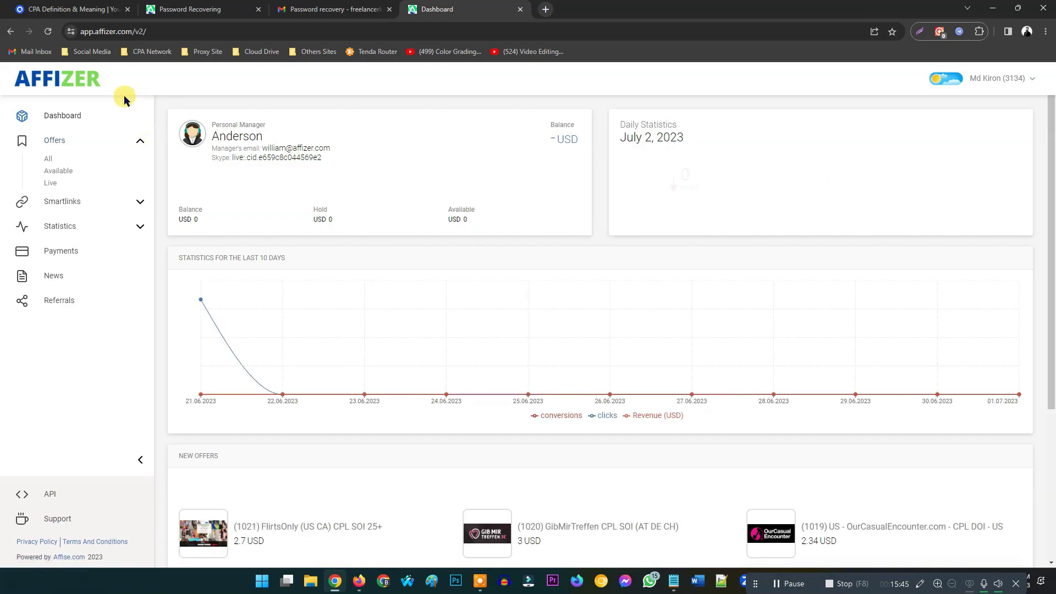
{"action": "double_click", "coordinate": [230, 130]}
{"action": "left_click_drag", "start_coordinate": [267, 120], "coordinate": [215, 122]}
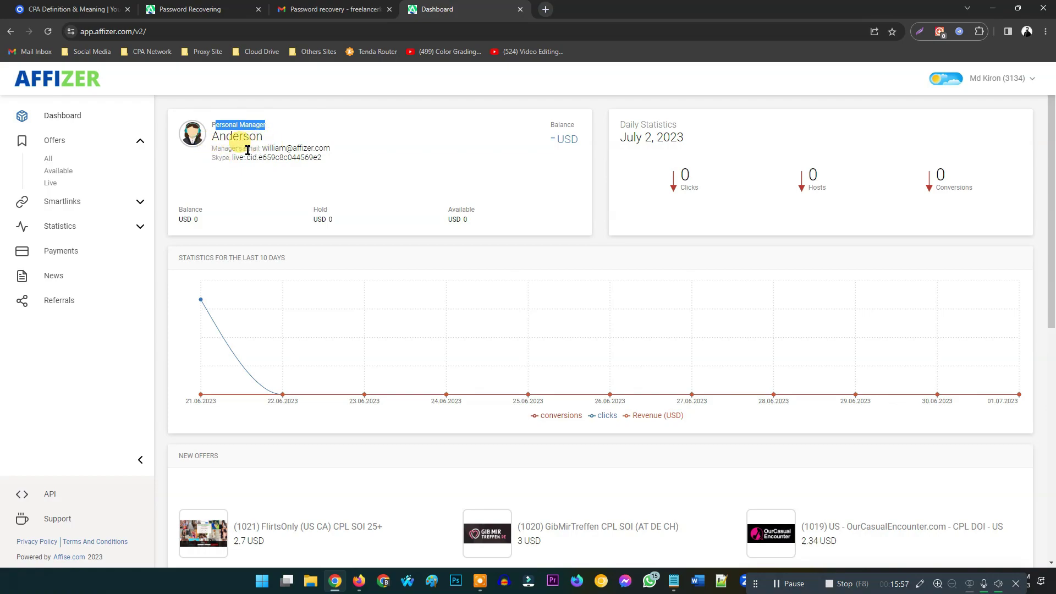
Highlight the personal manager's email address and part of the Skype line, and look over the dashboard down to the new offers.
{"action": "left_click_drag", "start_coordinate": [262, 148], "coordinate": [334, 154]}
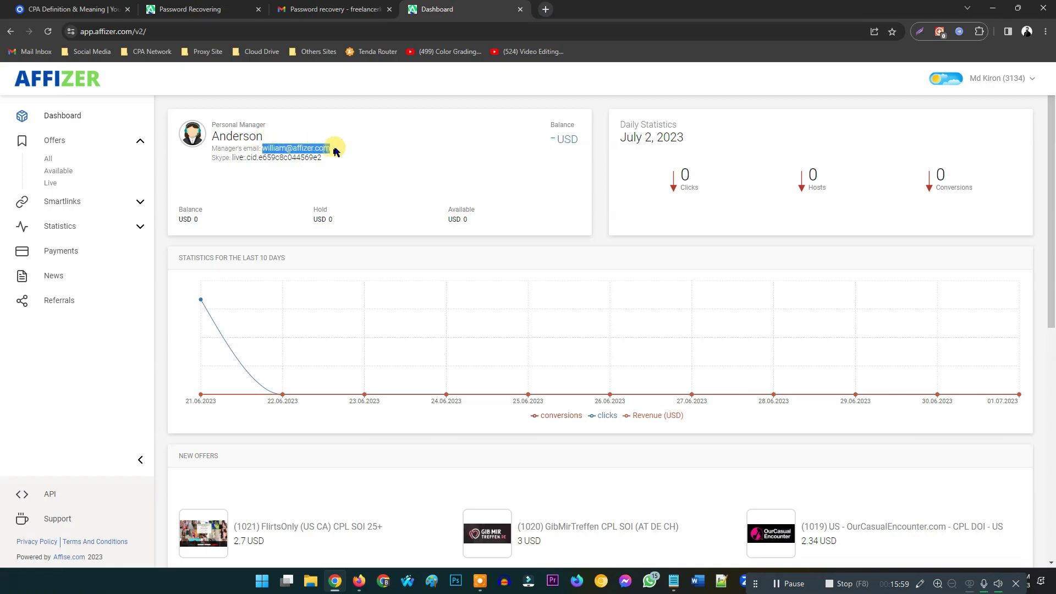
{"action": "left_click_drag", "start_coordinate": [232, 158], "coordinate": [282, 156]}
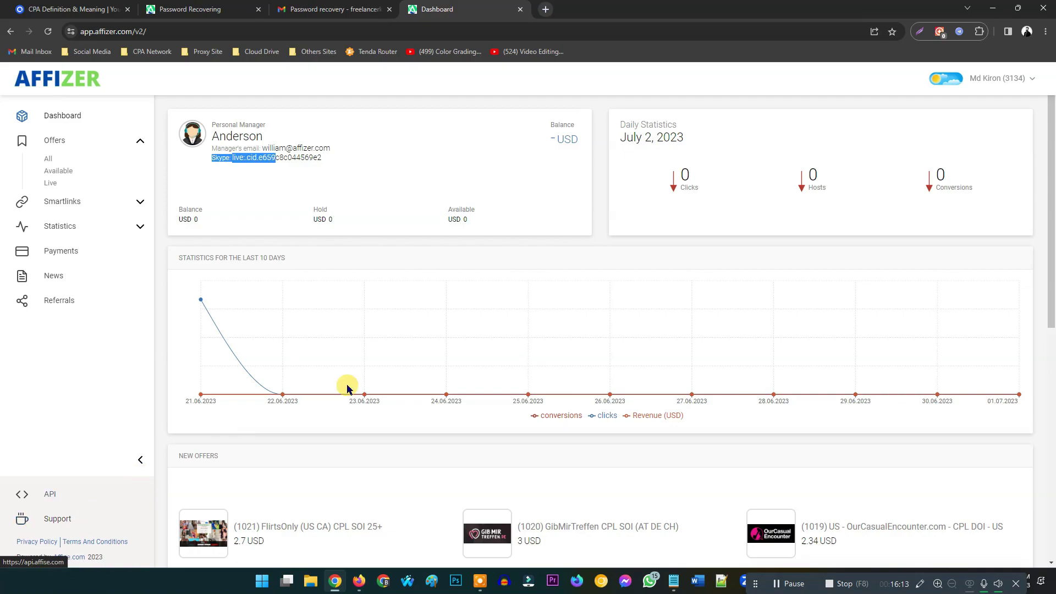
{"action": "scroll", "coordinate": [415, 266], "scroll_direction": "down", "scroll_amount": 2}
{"action": "scroll", "coordinate": [394, 244], "scroll_direction": "up", "scroll_amount": 2}
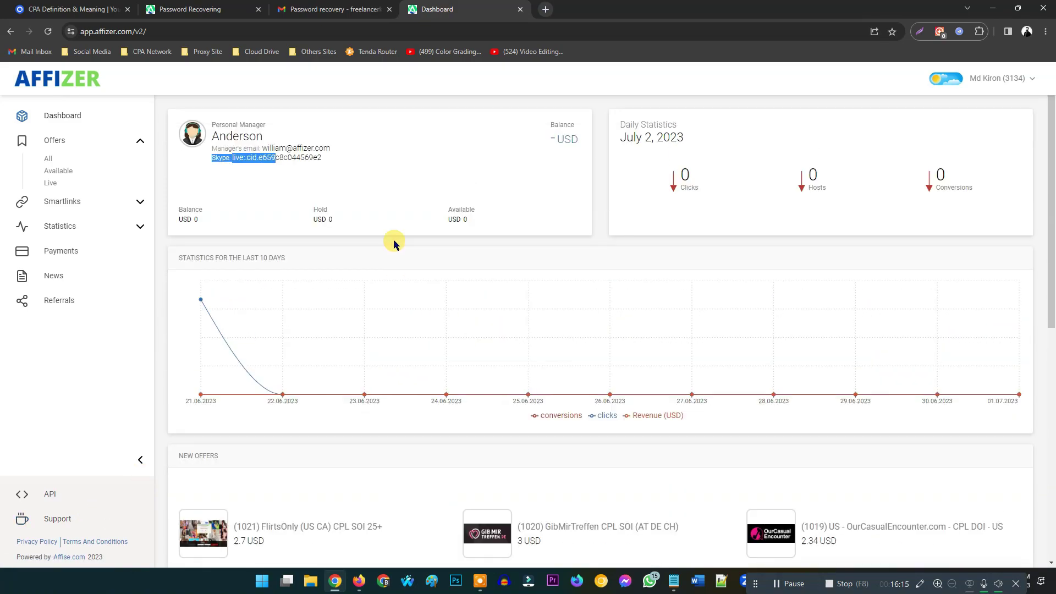
{"action": "scroll", "coordinate": [412, 308], "scroll_direction": "down", "scroll_amount": 4}
{"action": "scroll", "coordinate": [414, 326], "scroll_direction": "up", "scroll_amount": 1}
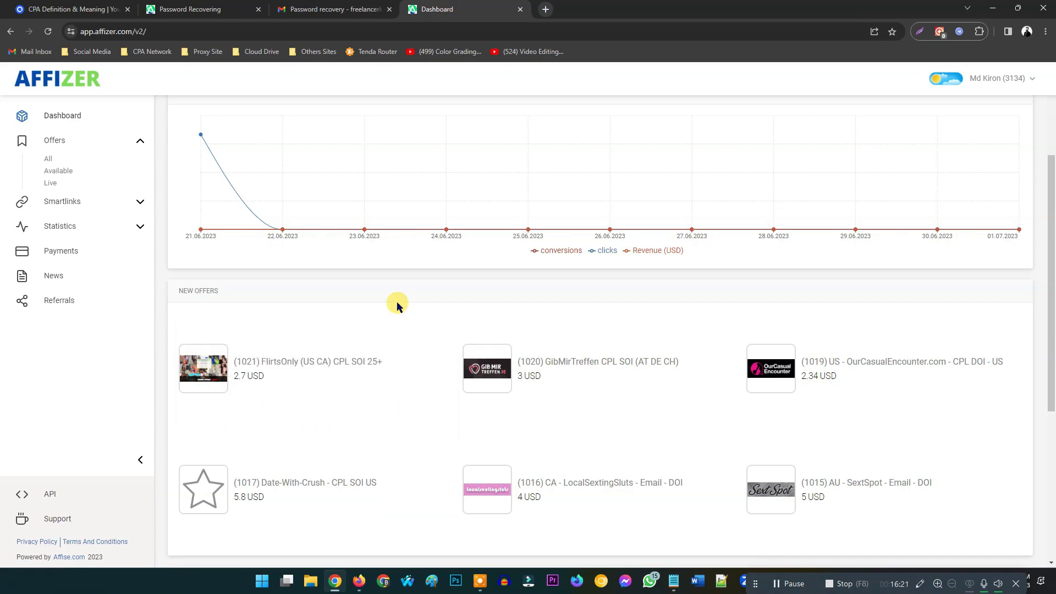
{"action": "scroll", "coordinate": [397, 303], "scroll_direction": "up", "scroll_amount": 3}
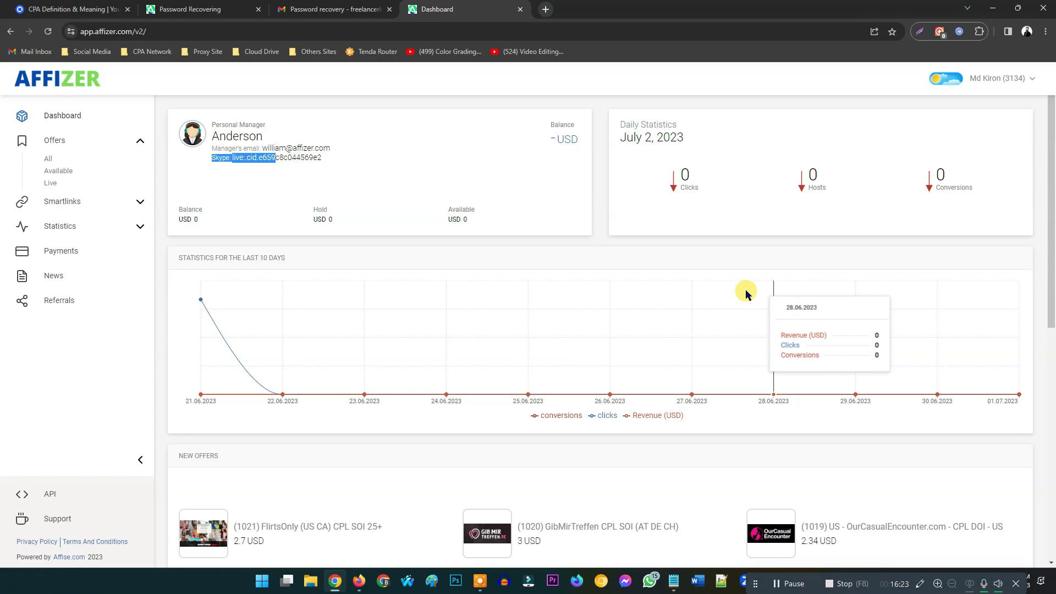
{"action": "left_click", "coordinate": [331, 159]}
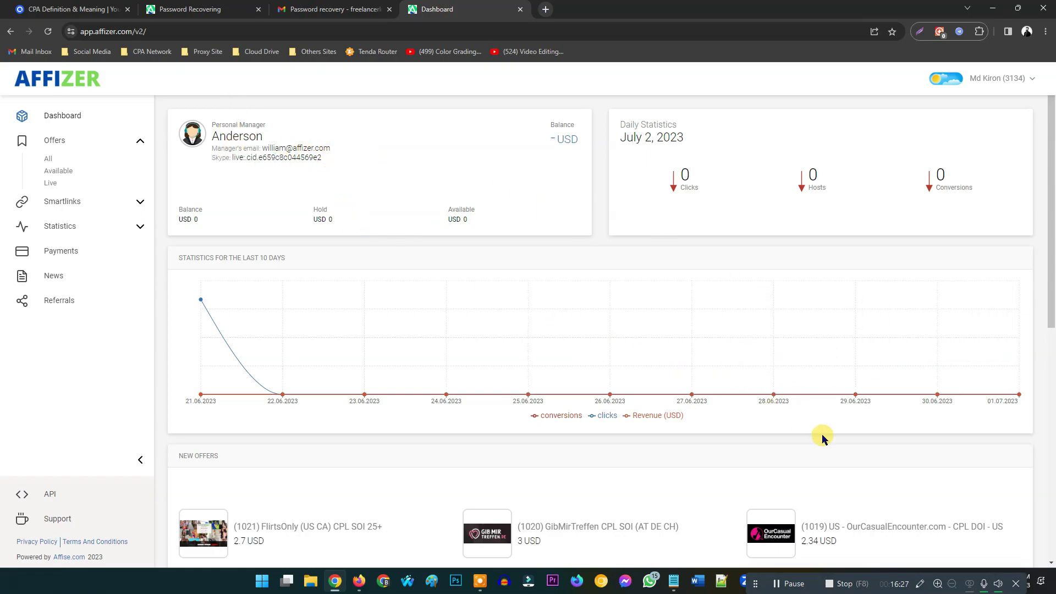